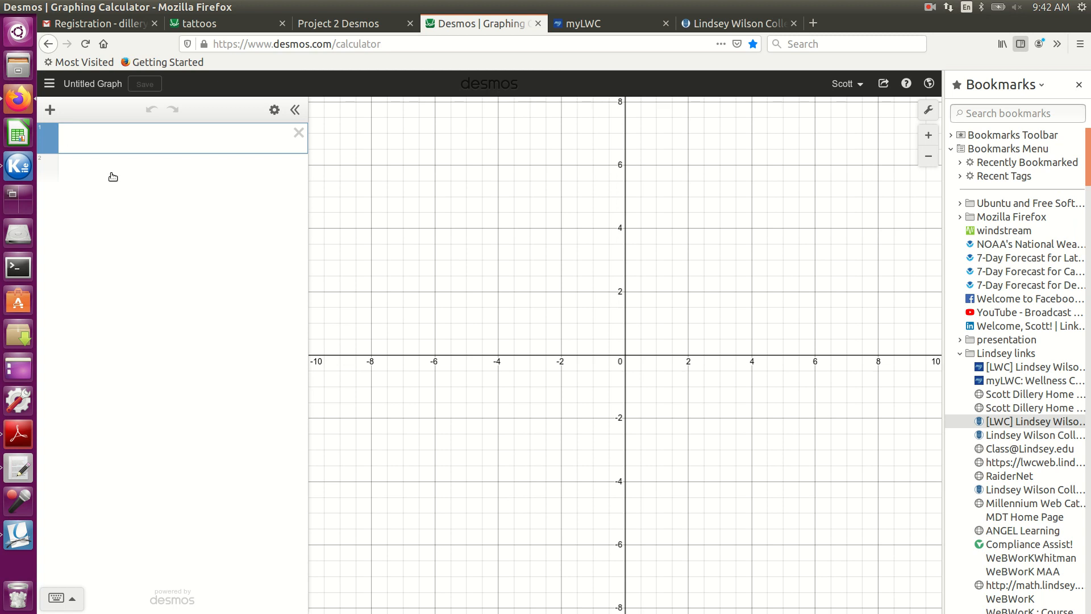
Step: Define a piecewise function f_1(x) with the first piece 4.98x for 1 ≤ x ≤ 5
{"action": "type", "text": "f"}
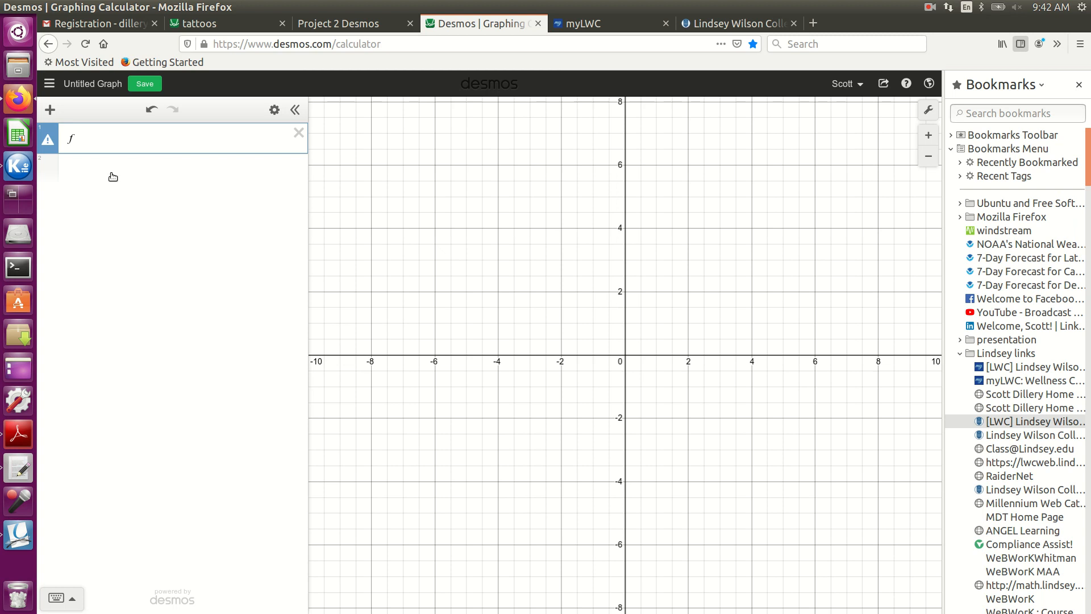
{"action": "type", "text": "_1"}
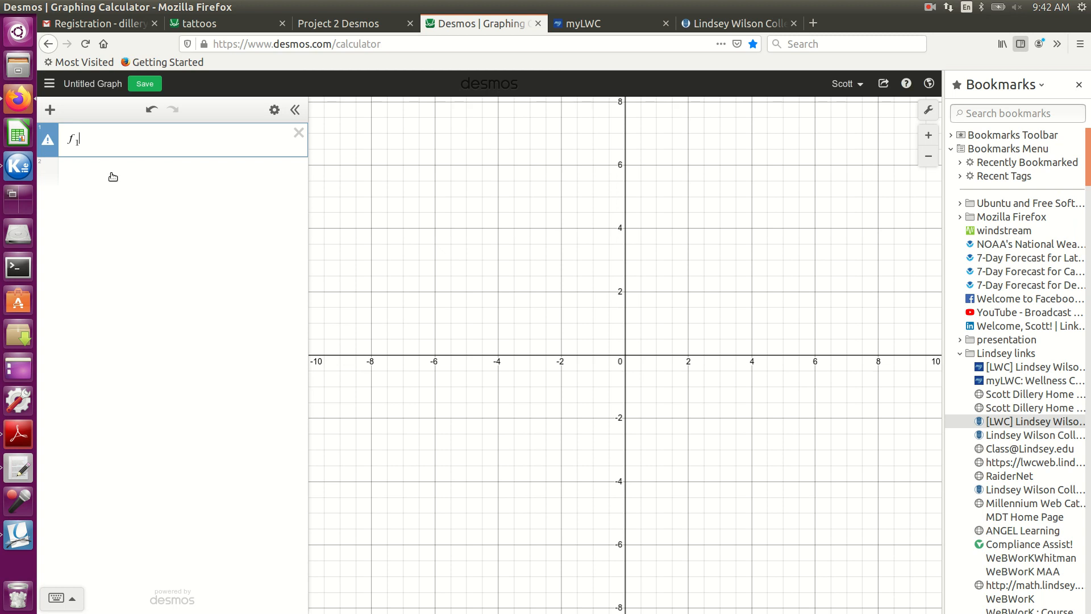
{"action": "type", "text": "("}
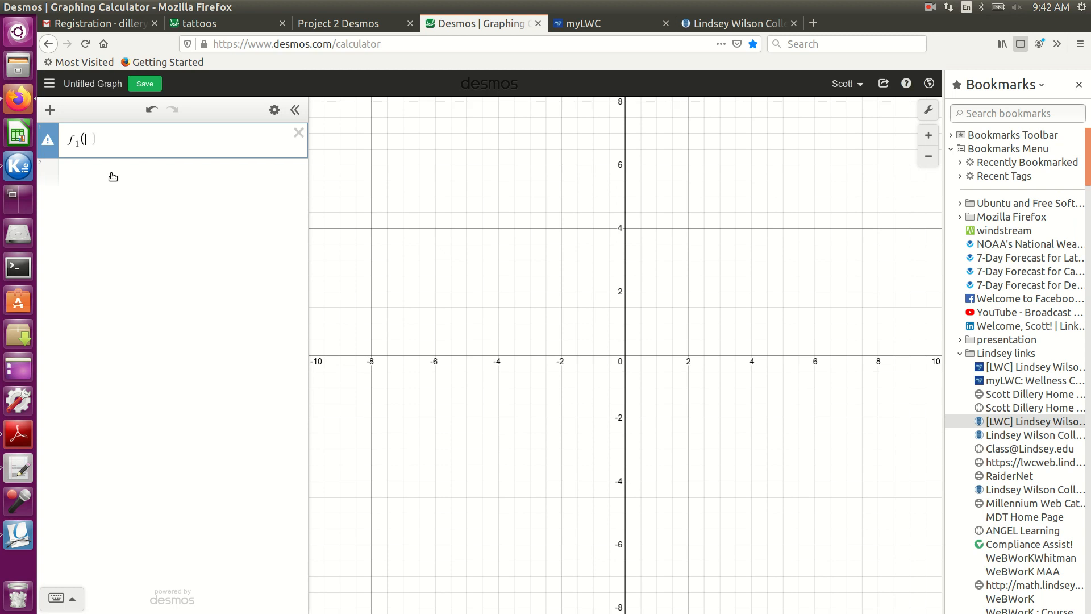
{"action": "type", "text": "x"}
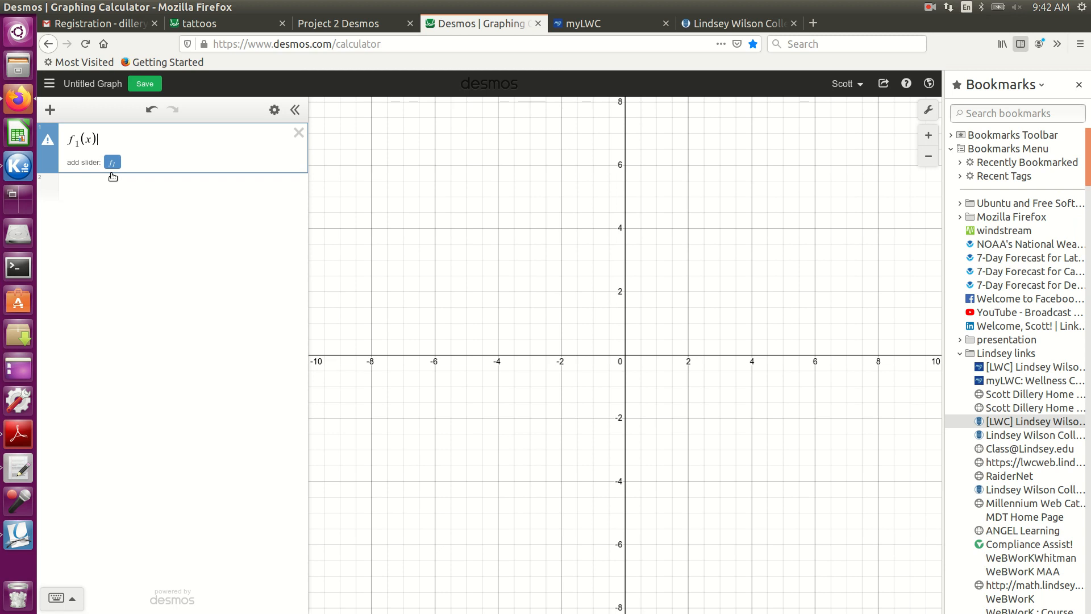
{"action": "type", "text": "="}
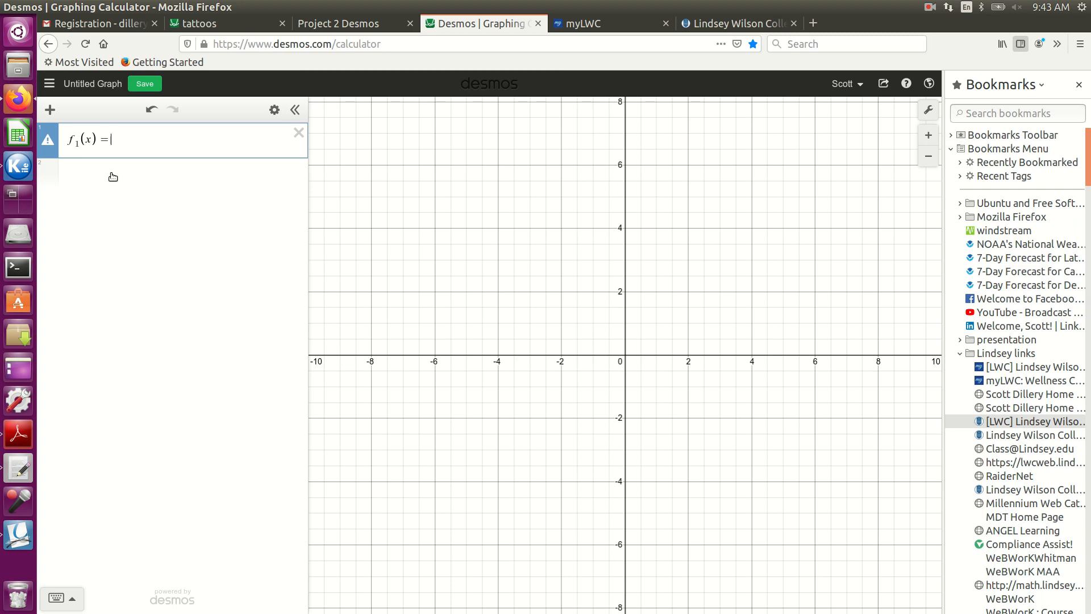
{"action": "type", "text": "{"}
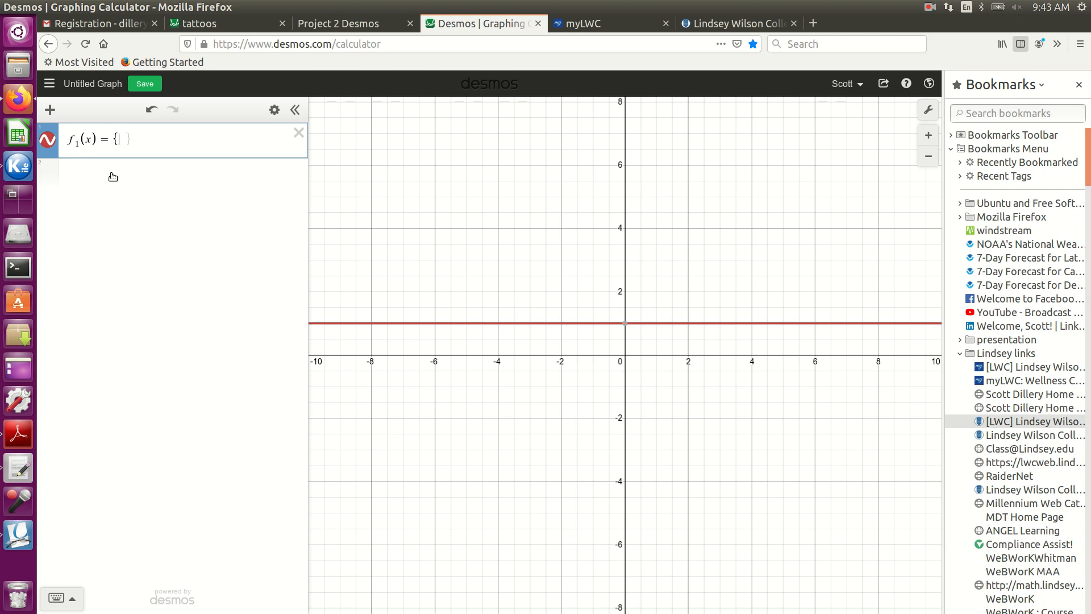
{"action": "type", "text": "1<="}
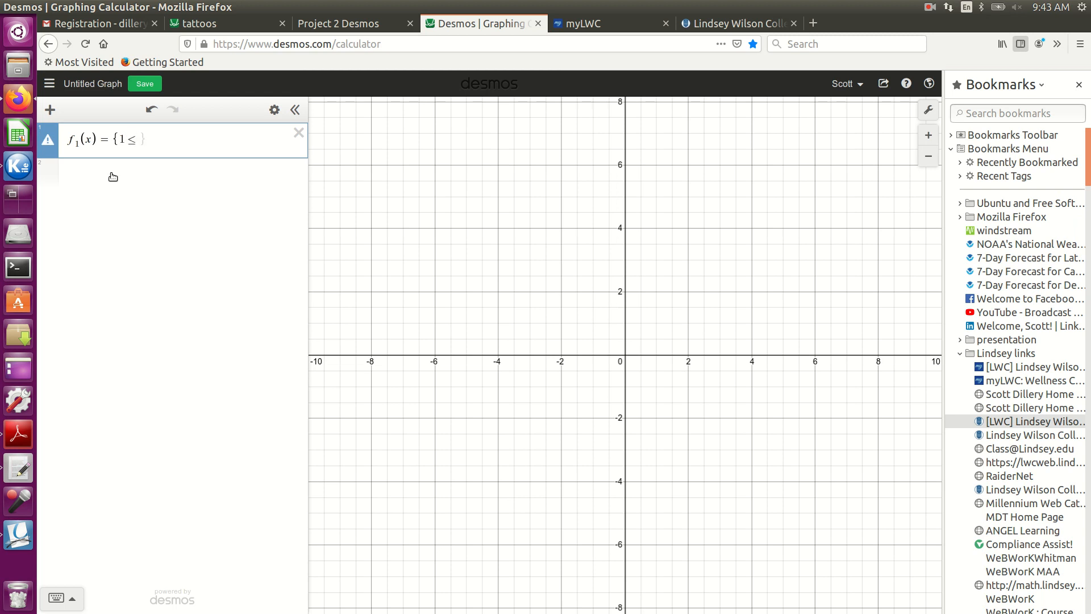
{"action": "type", "text": "x"}
{"action": "type", "text": "<="}
{"action": "type", "text": "5"}
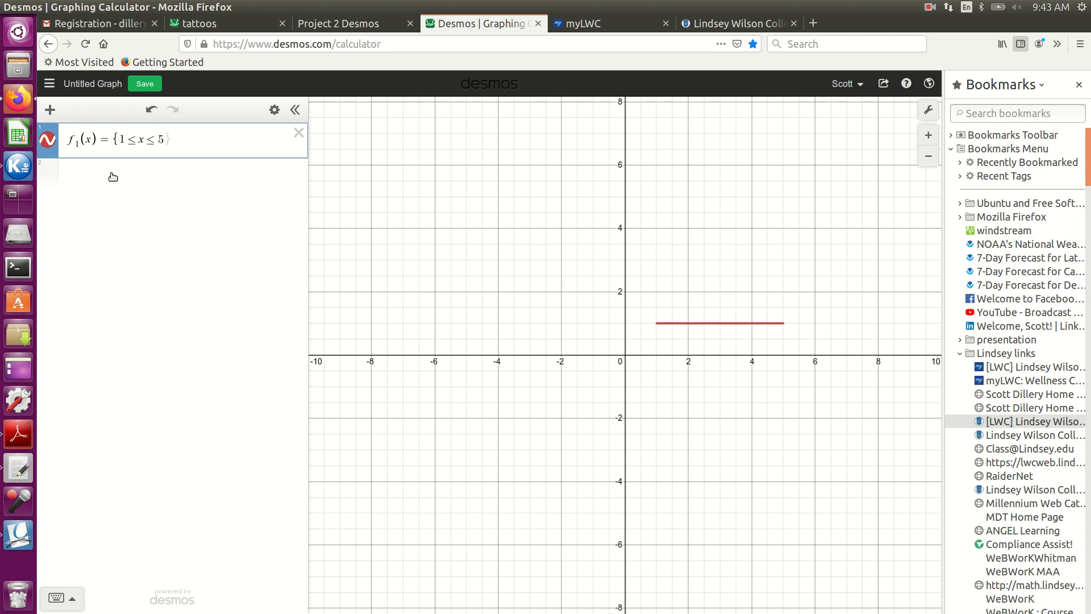
{"action": "type", "text": ":"}
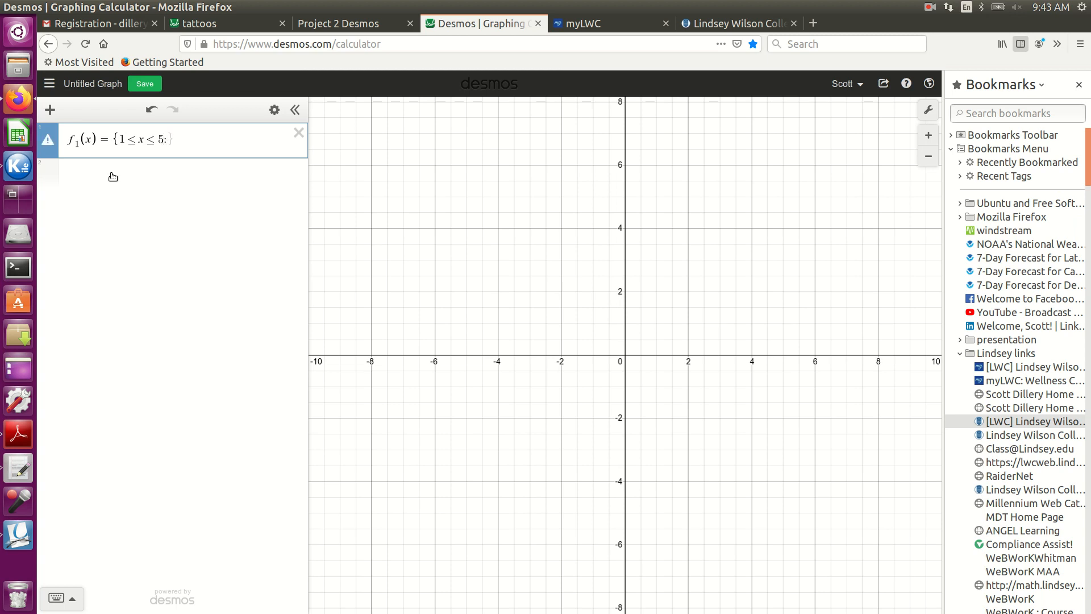
{"action": "type", "text": "4.98"}
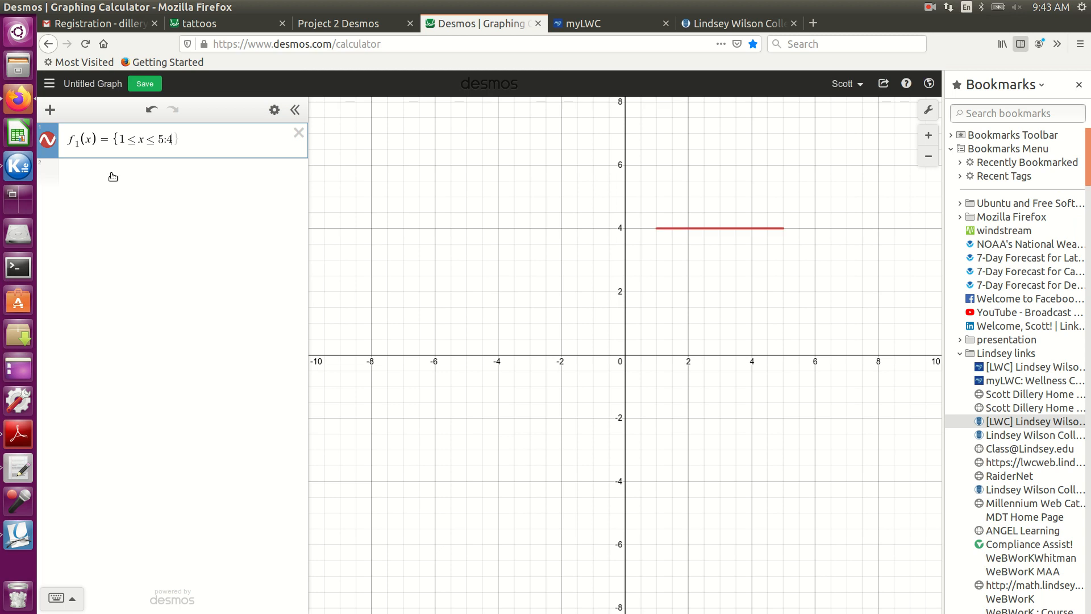
{"action": "type", "text": "x"}
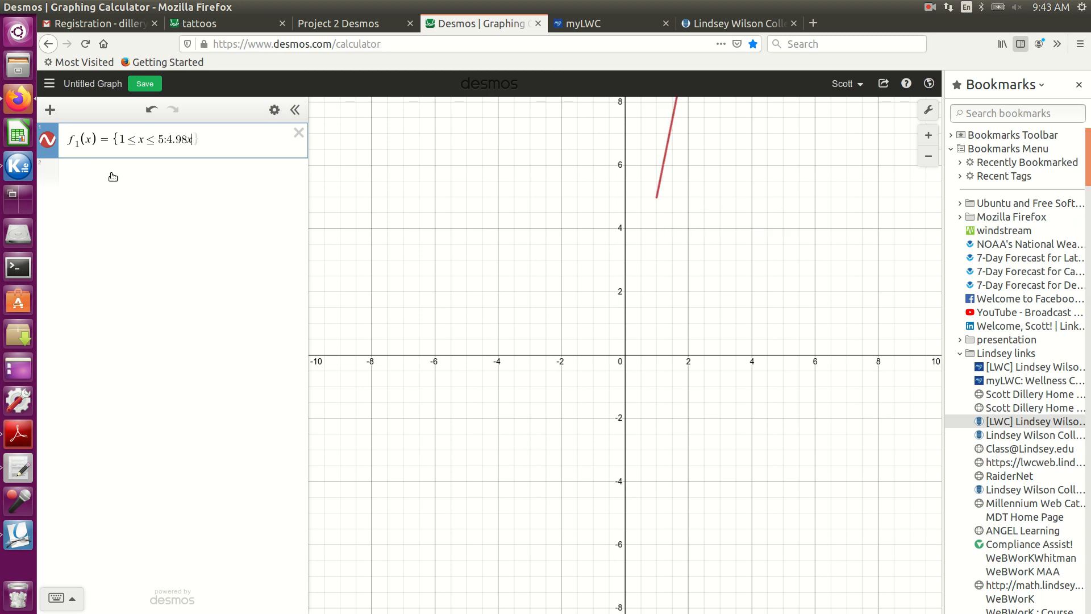
Step: Add a second piece to f_1(x), 2.98x for 6 ≤ x ≤ 12
{"action": "type", "text": "."}
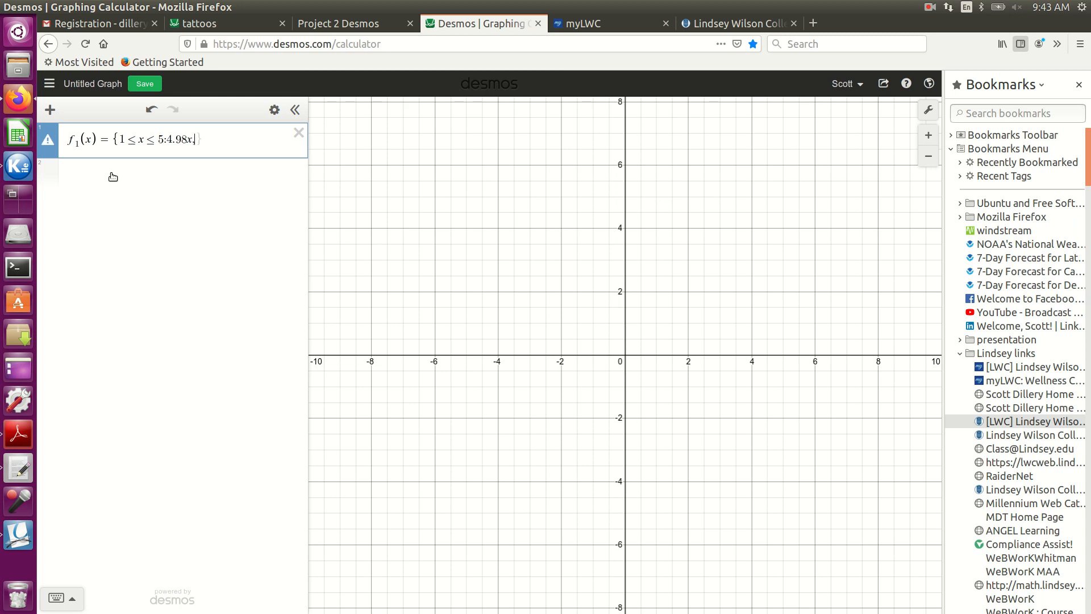
{"action": "type", "text": "6"}
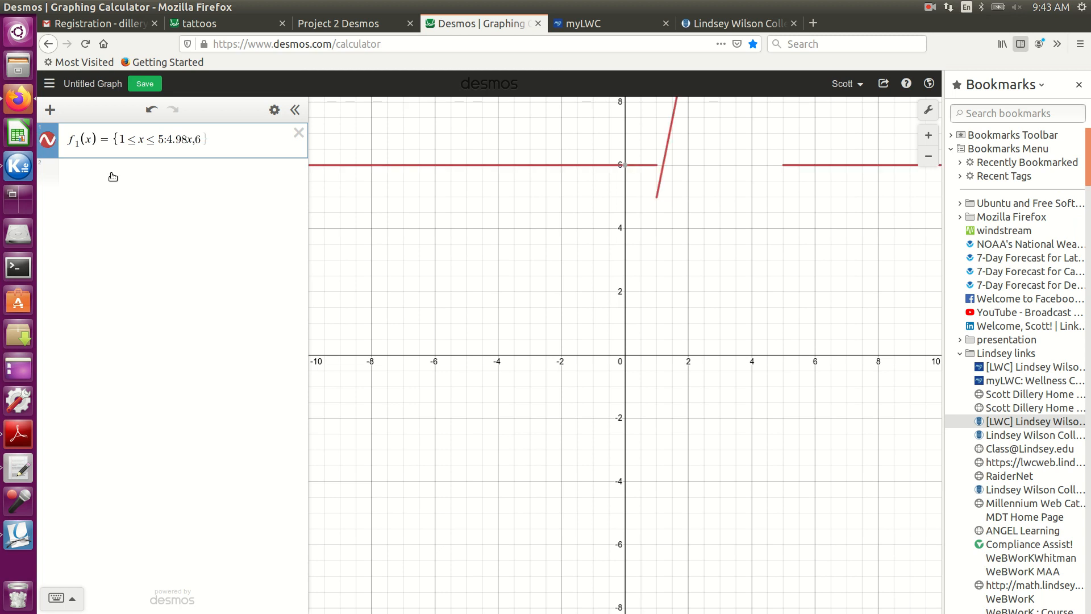
{"action": "type", "text": "<=x<="}
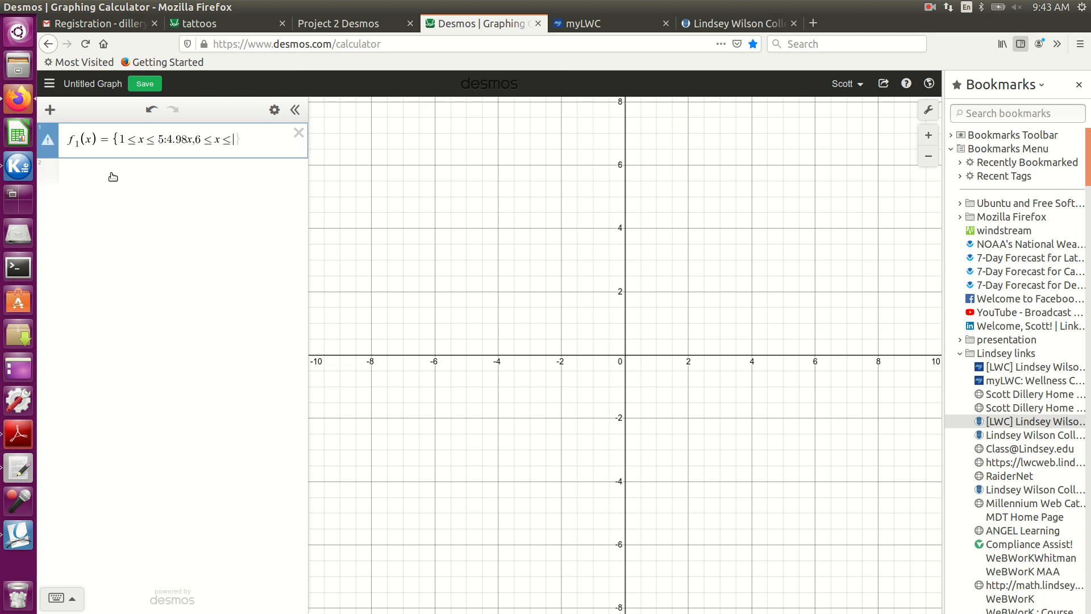
{"action": "type", "text": "12"}
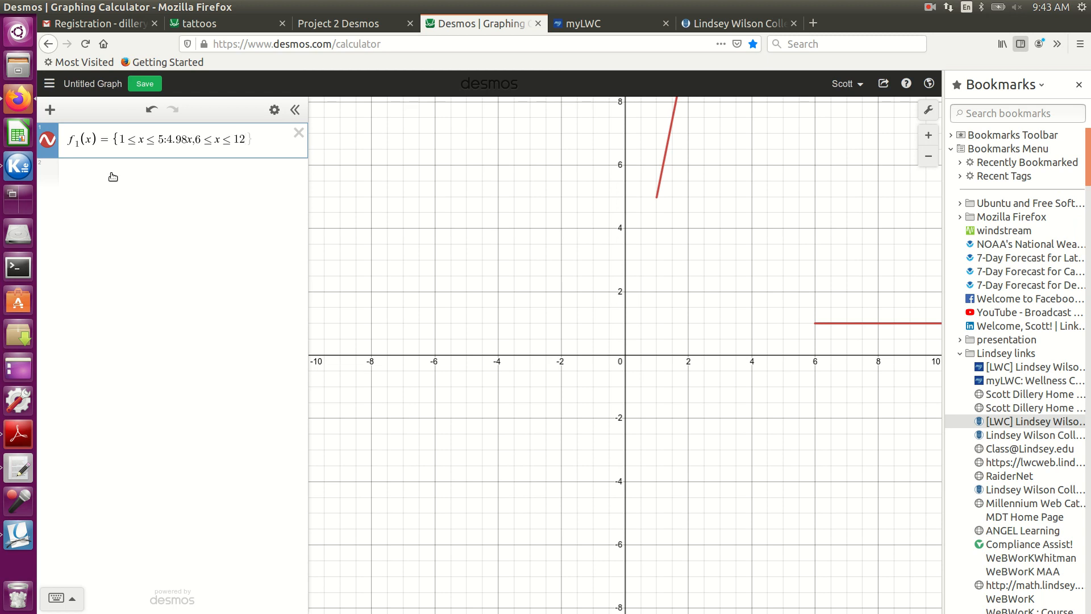
{"action": "type", "text": ":"}
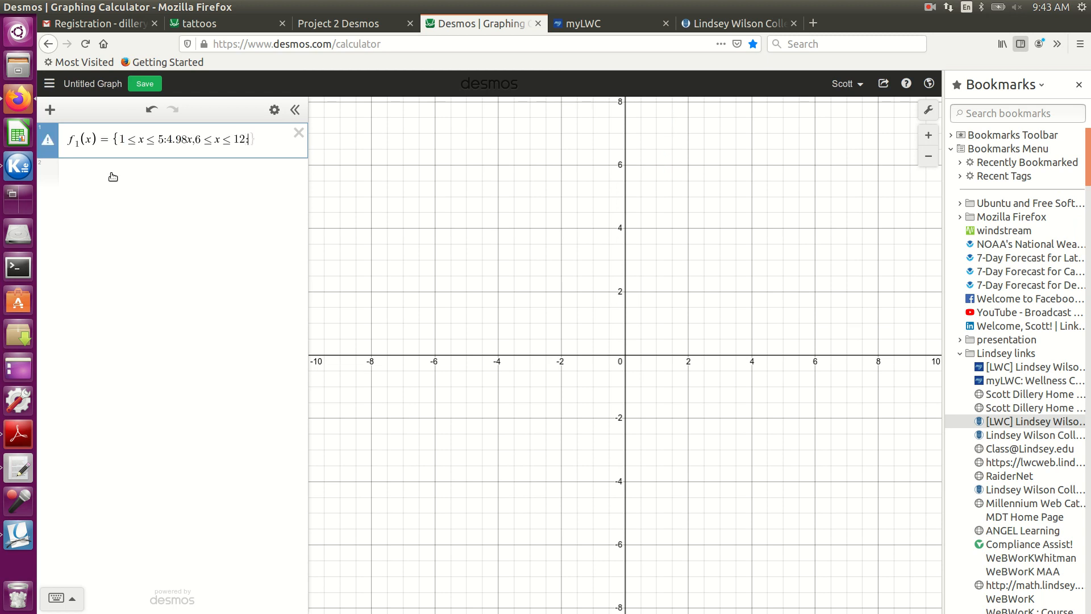
{"action": "type", "text": "2.98"}
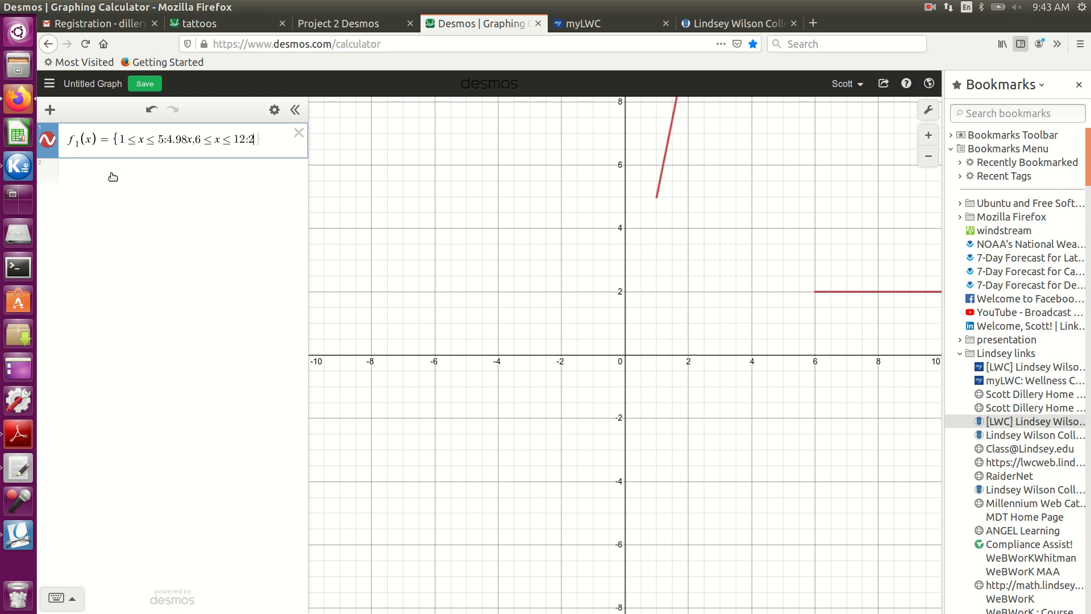
{"action": "type", "text": "x"}
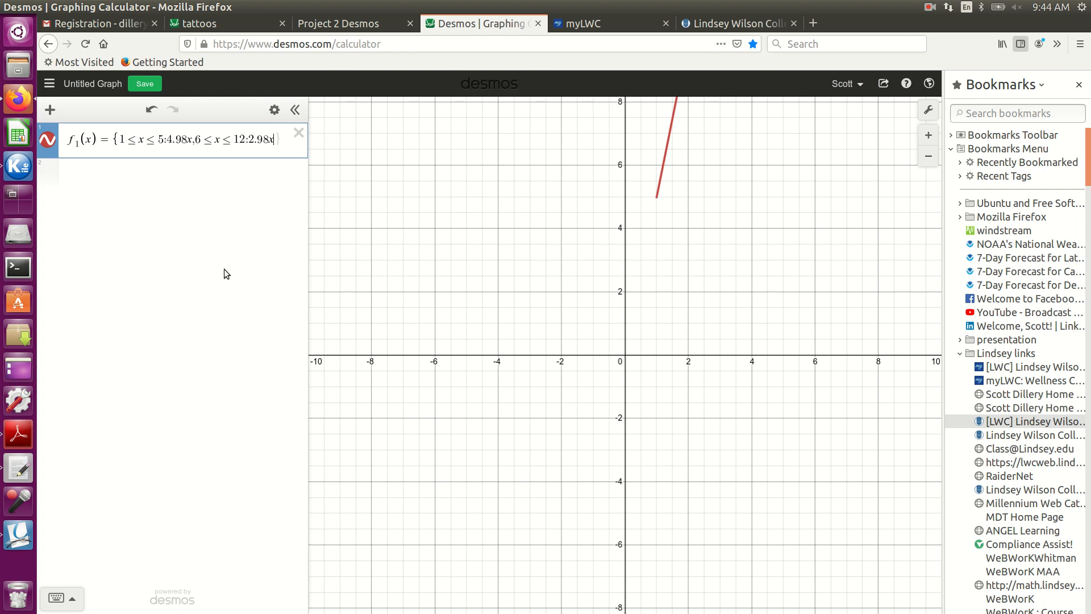
Step: Add a third piece to f_1(x), 1.98x for 13 ≤ x ≤ 24
{"action": "type", "text": ","}
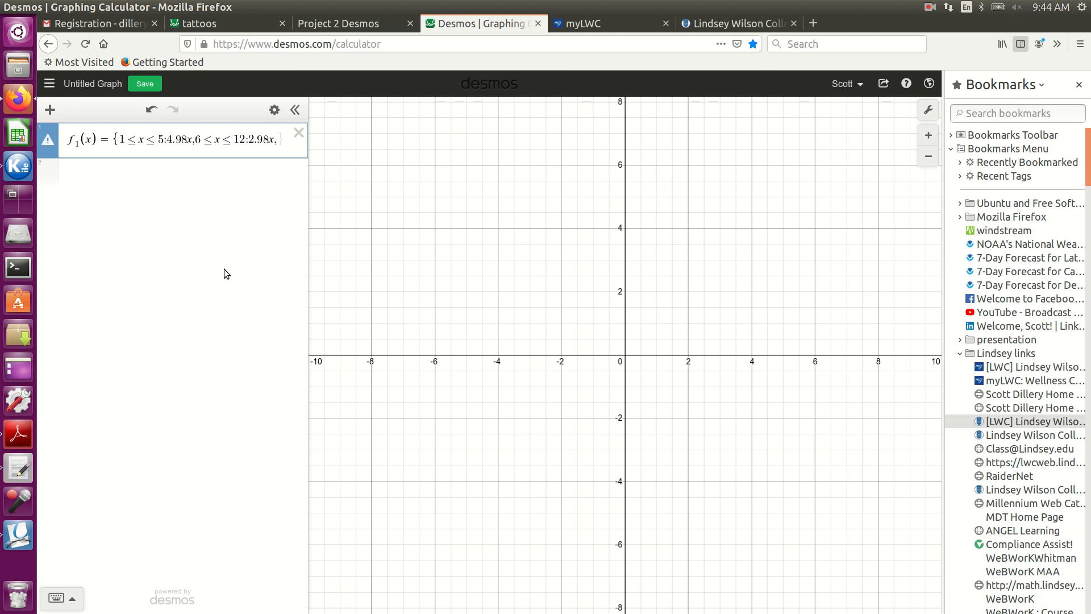
{"action": "type", "text": "13<"}
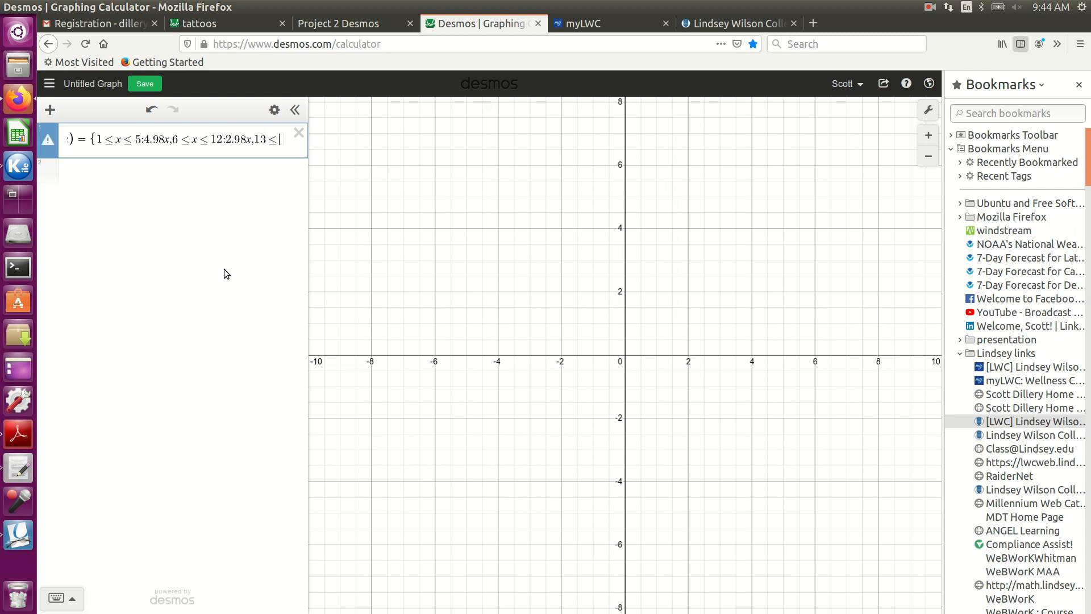
{"action": "type", "text": "=x<="}
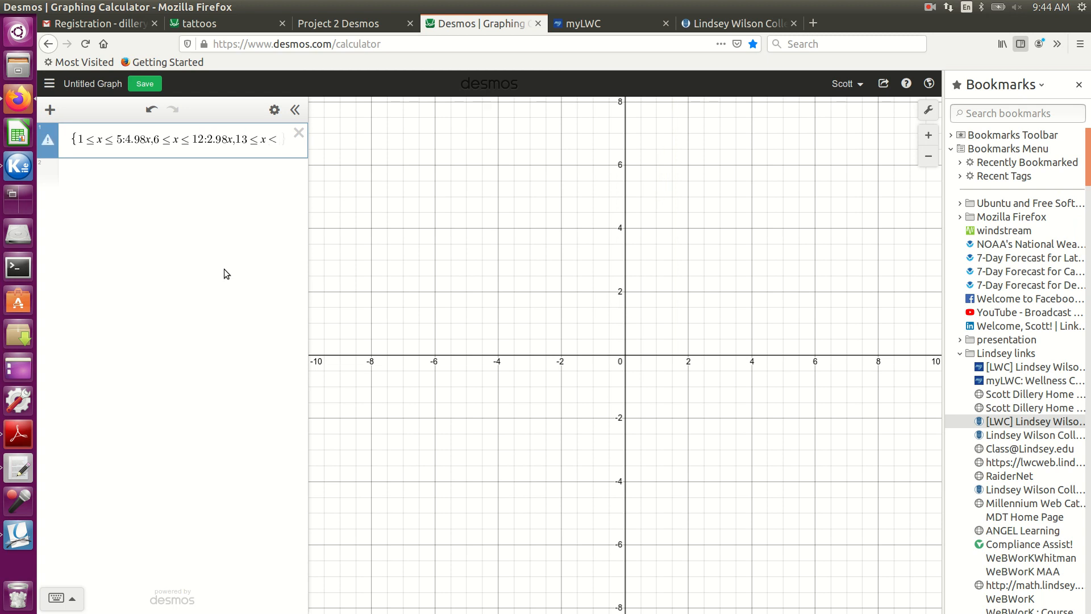
{"action": "type", "text": "24"}
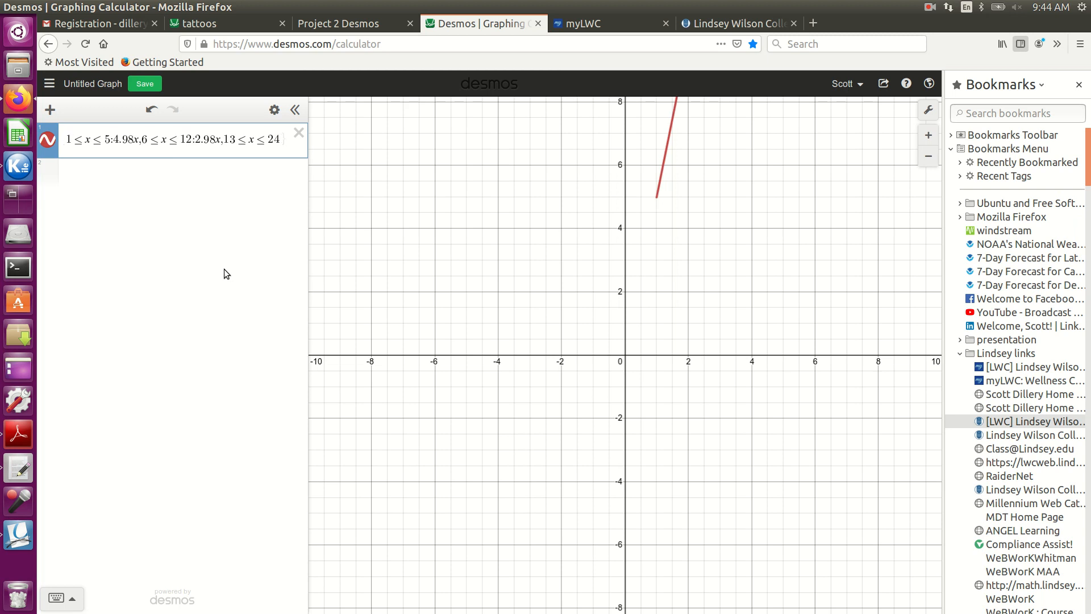
{"action": "type", "text": ":"}
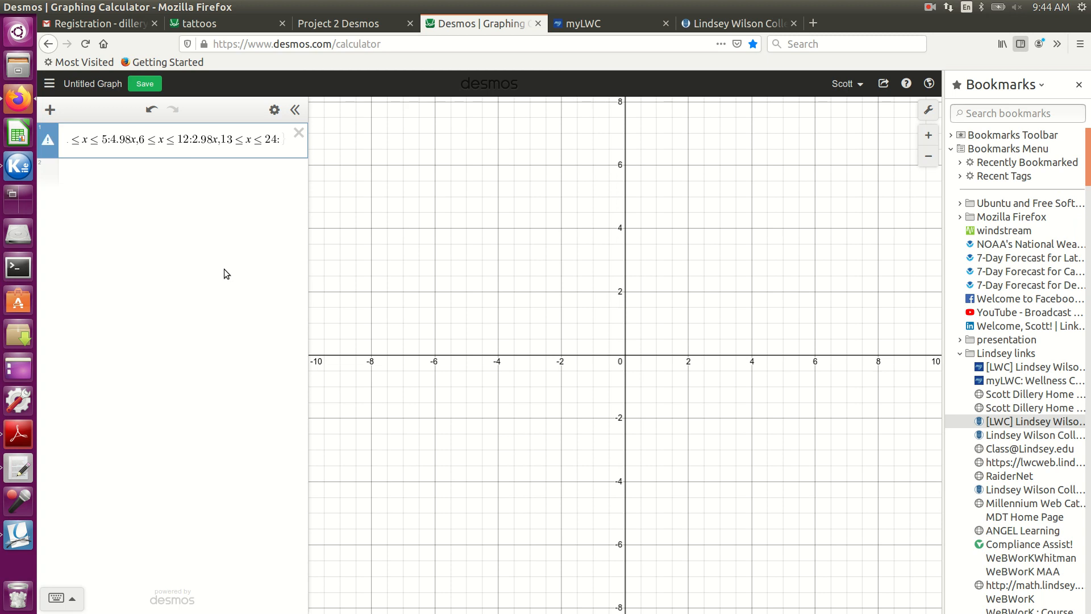
{"action": "type", "text": "1.98"}
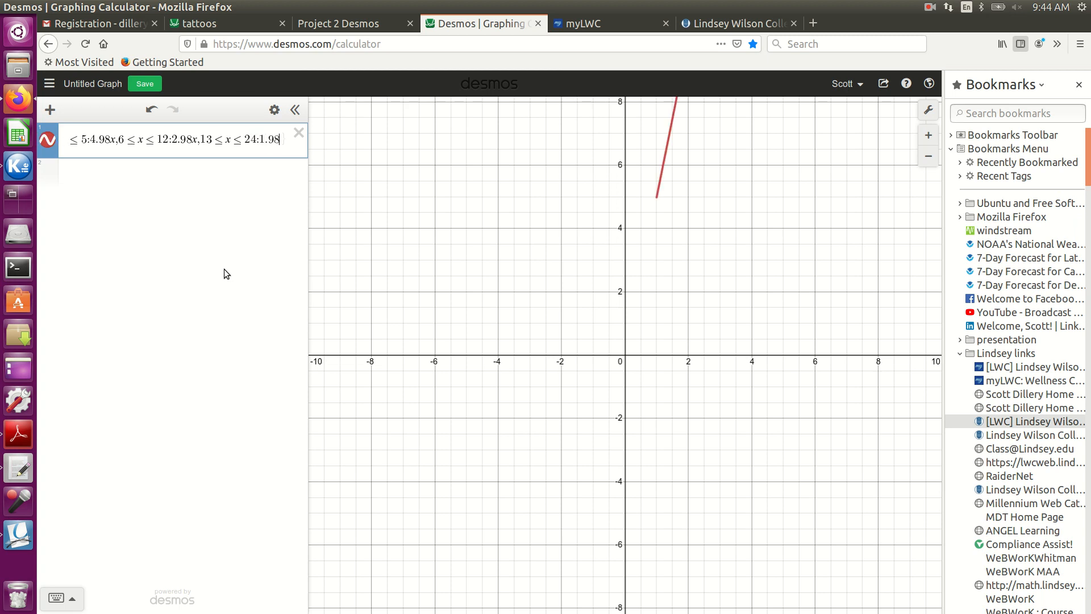
{"action": "type", "text": "x"}
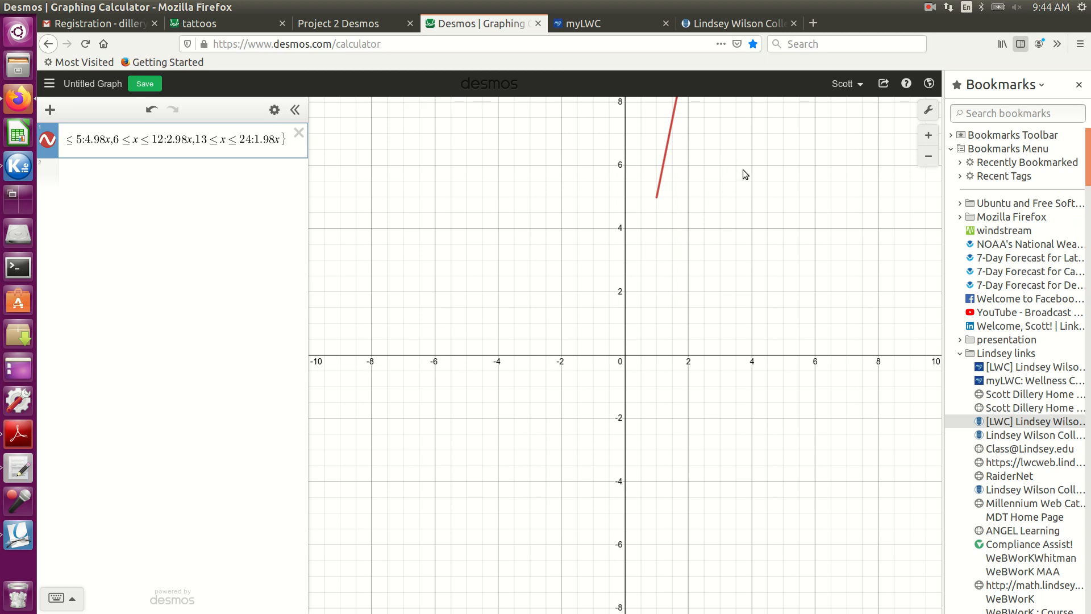
Step: Reframe the graph to fit all three segments of f_1 and widen the expression list to fit the whole formula
{"action": "left_click_drag", "start_coordinate": [742, 169], "coordinate": [457, 410]}
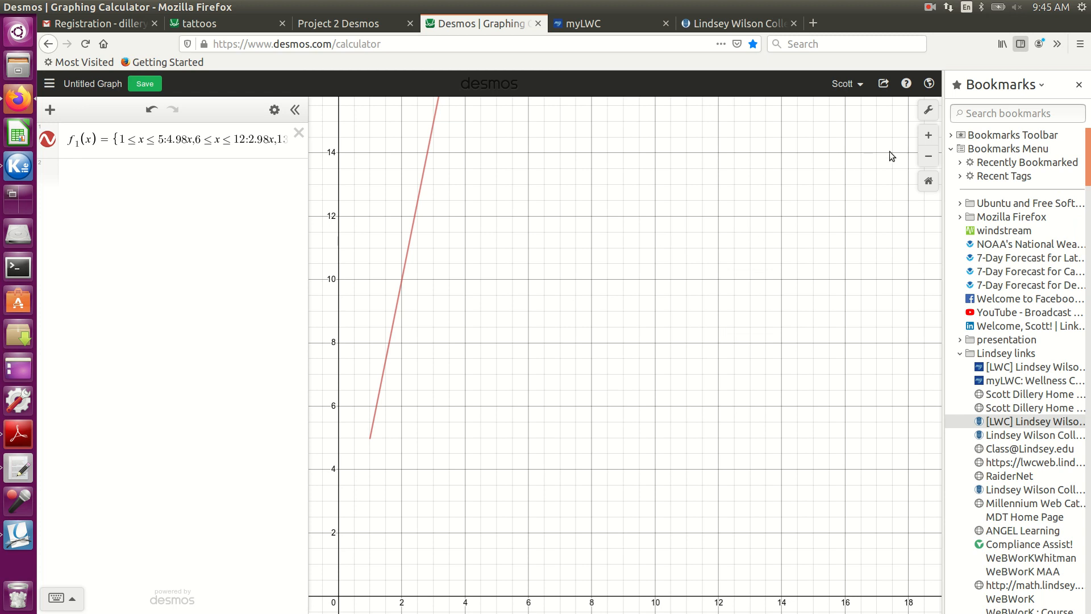
{"action": "left_click", "coordinate": [929, 156]}
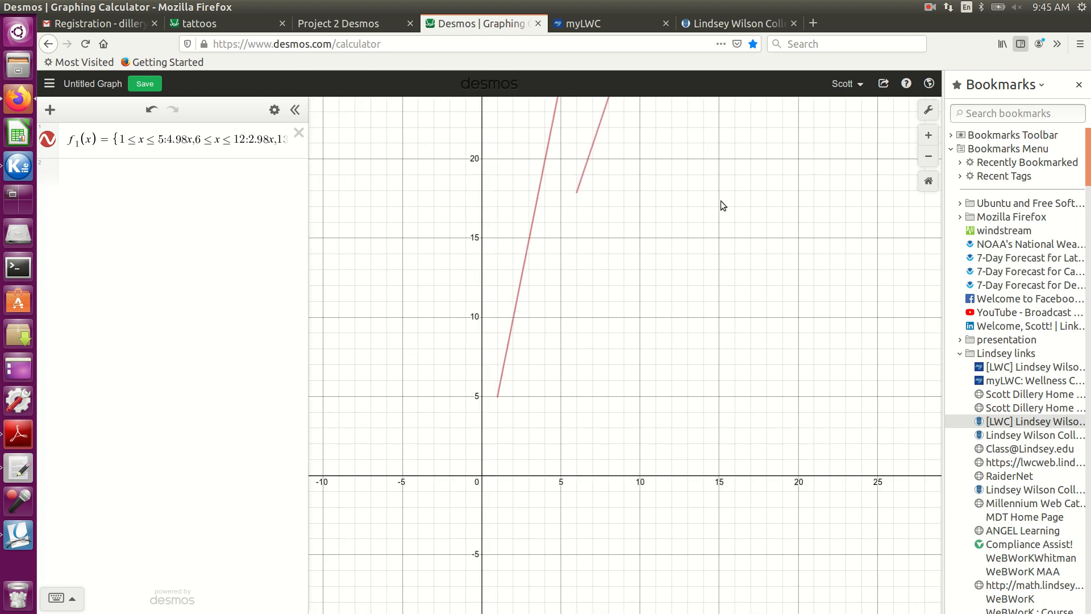
{"action": "scroll", "coordinate": [720, 200], "scroll_direction": "down", "scroll_amount": 5}
{"action": "scroll", "coordinate": [721, 200], "scroll_direction": "down", "scroll_amount": 3}
{"action": "left_click_drag", "start_coordinate": [677, 267], "coordinate": [489, 492]}
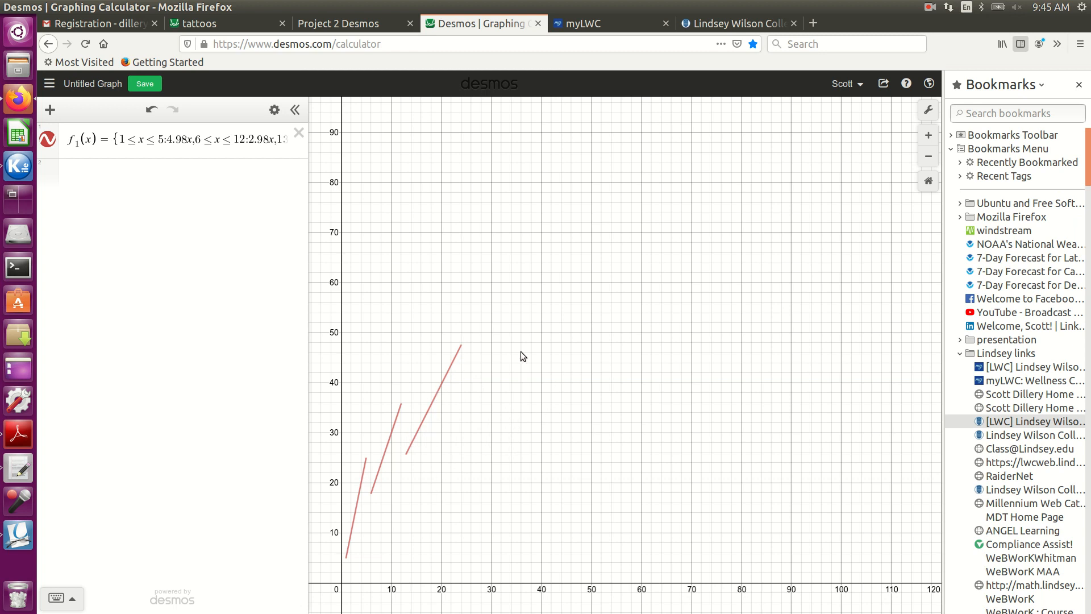
{"action": "left_click", "coordinate": [248, 140]}
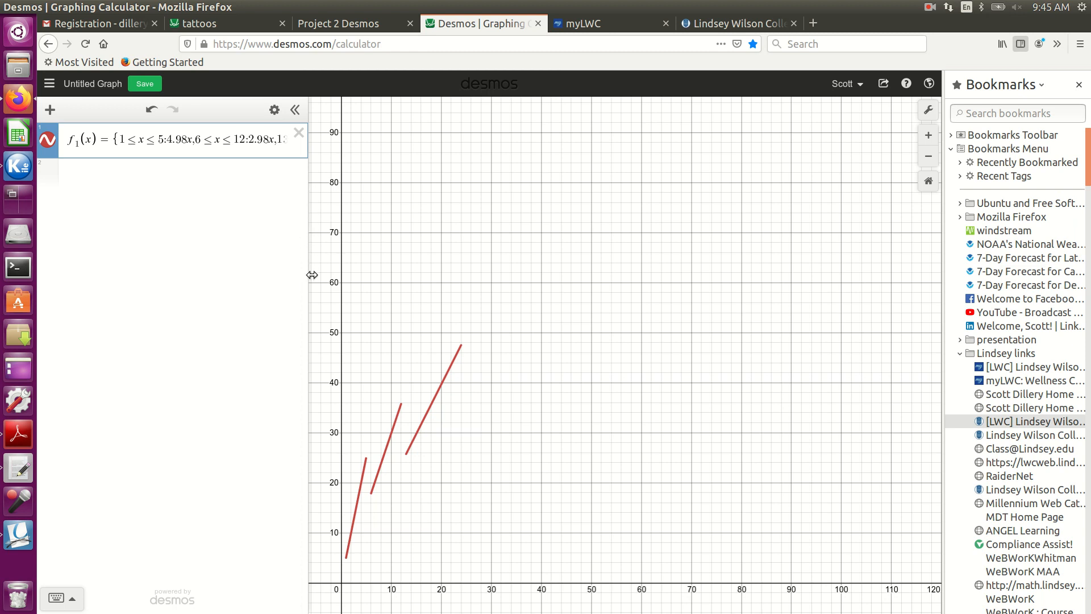
{"action": "left_click_drag", "start_coordinate": [310, 275], "coordinate": [422, 308]}
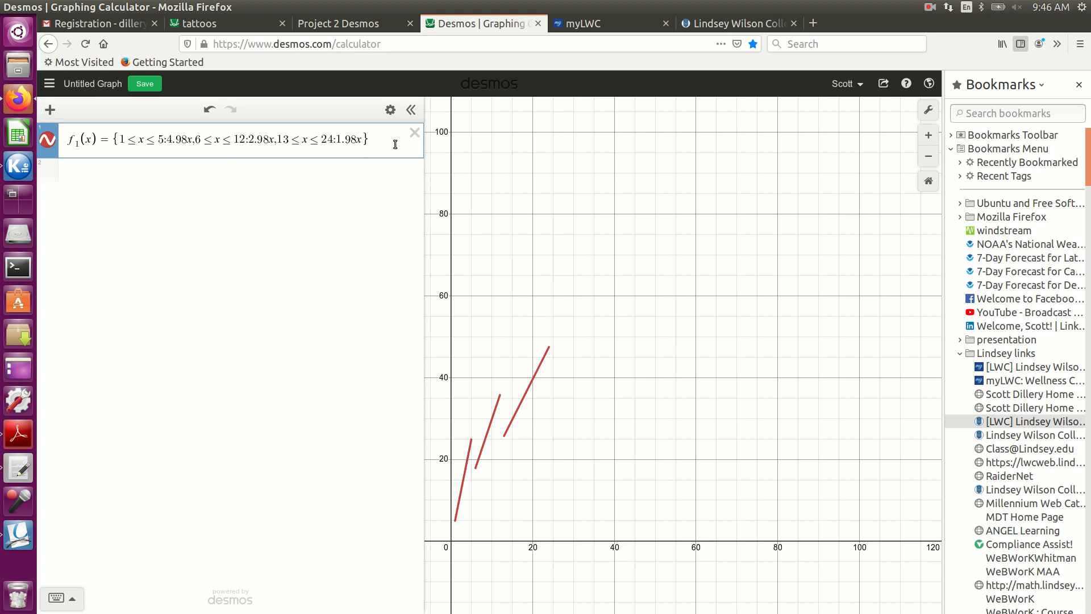
Step: Copy the entire f_1(x) formula into the empty second expression line
{"action": "left_click", "coordinate": [230, 175]}
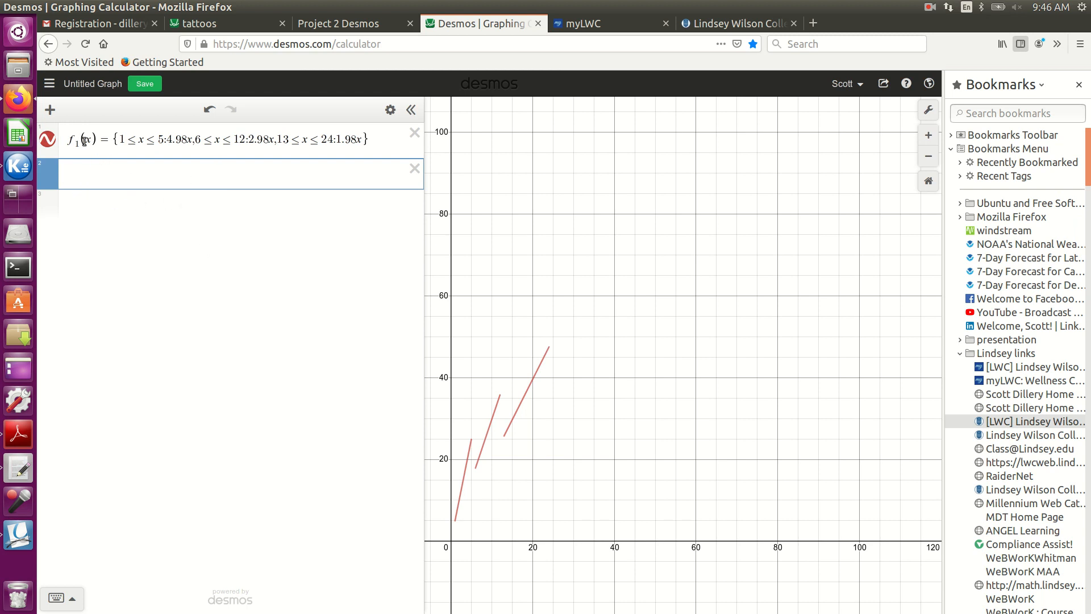
{"action": "left_click_drag", "start_coordinate": [72, 139], "coordinate": [294, 142]}
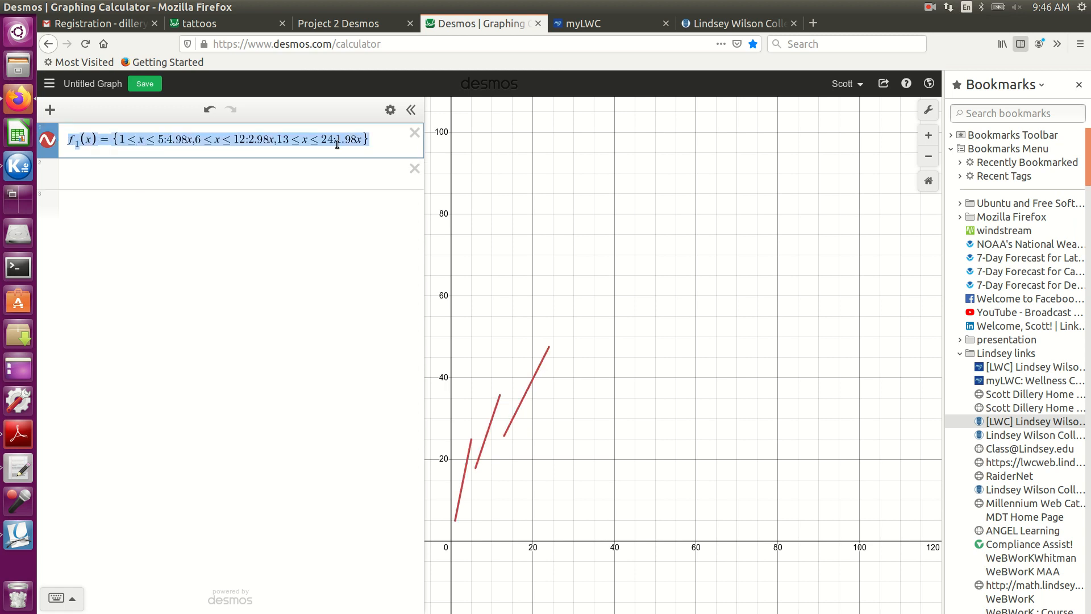
{"action": "right_click", "coordinate": [378, 142]}
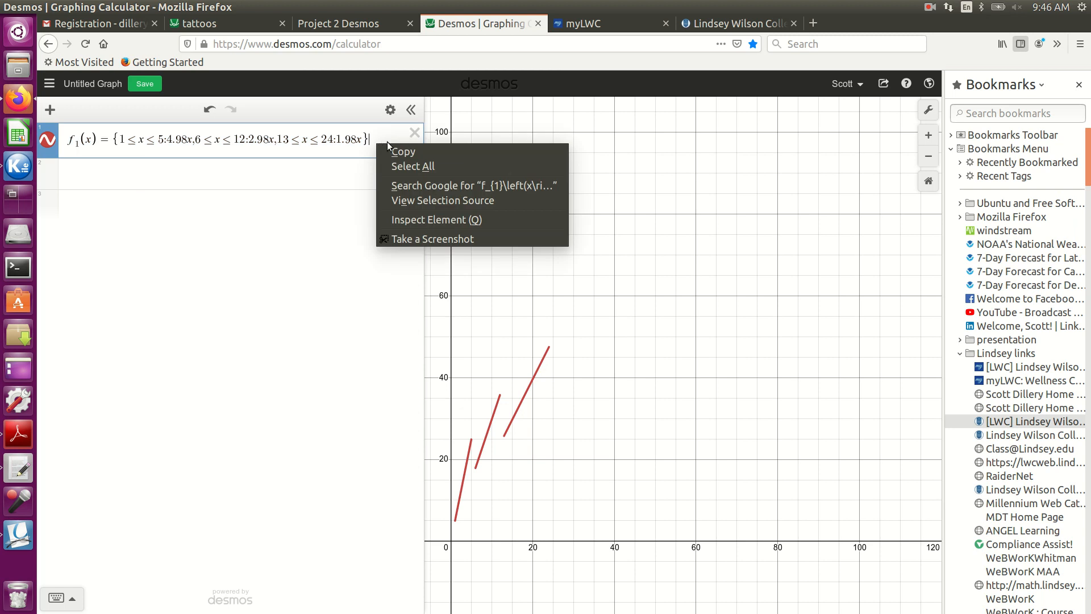
{"action": "left_click", "coordinate": [400, 147]}
{"action": "right_click", "coordinate": [149, 179]}
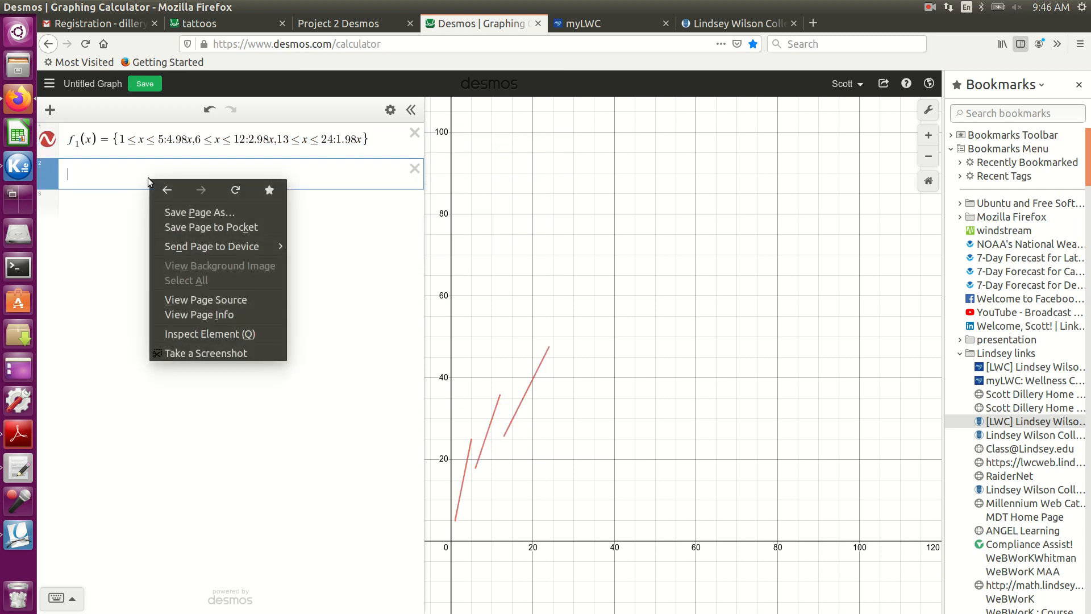
{"action": "left_click", "coordinate": [118, 173]}
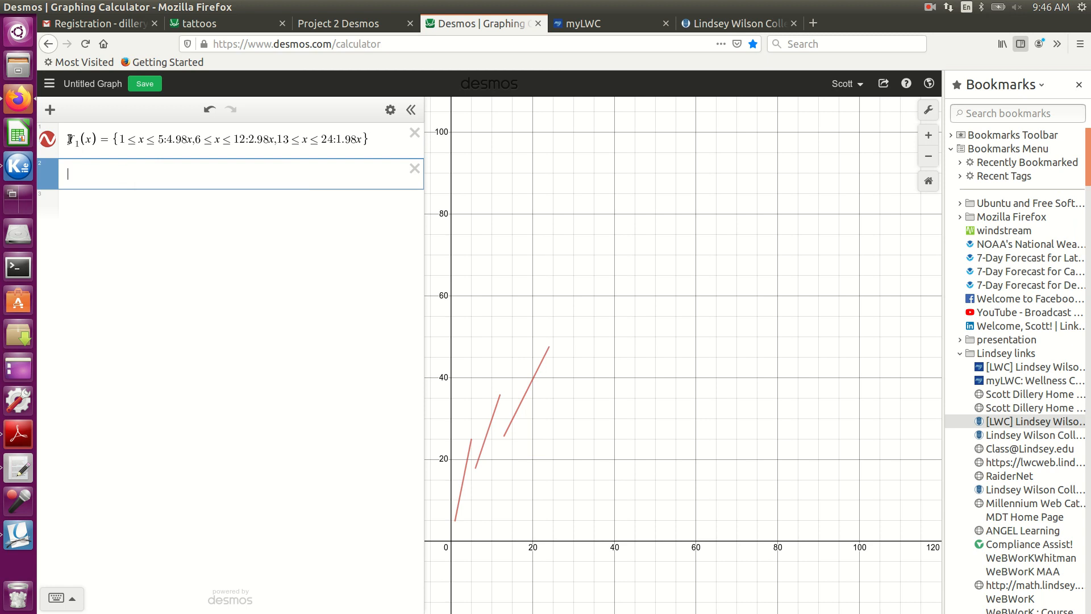
{"action": "left_click", "coordinate": [72, 140]}
{"action": "left_click_drag", "start_coordinate": [72, 139], "coordinate": [369, 144]}
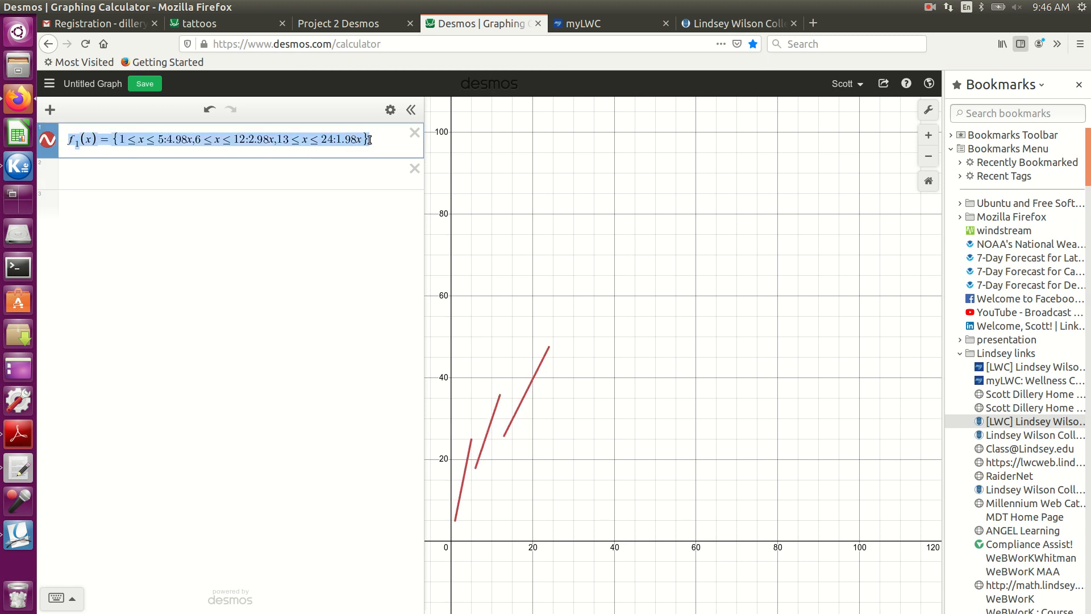
{"action": "left_click", "coordinate": [252, 172]}
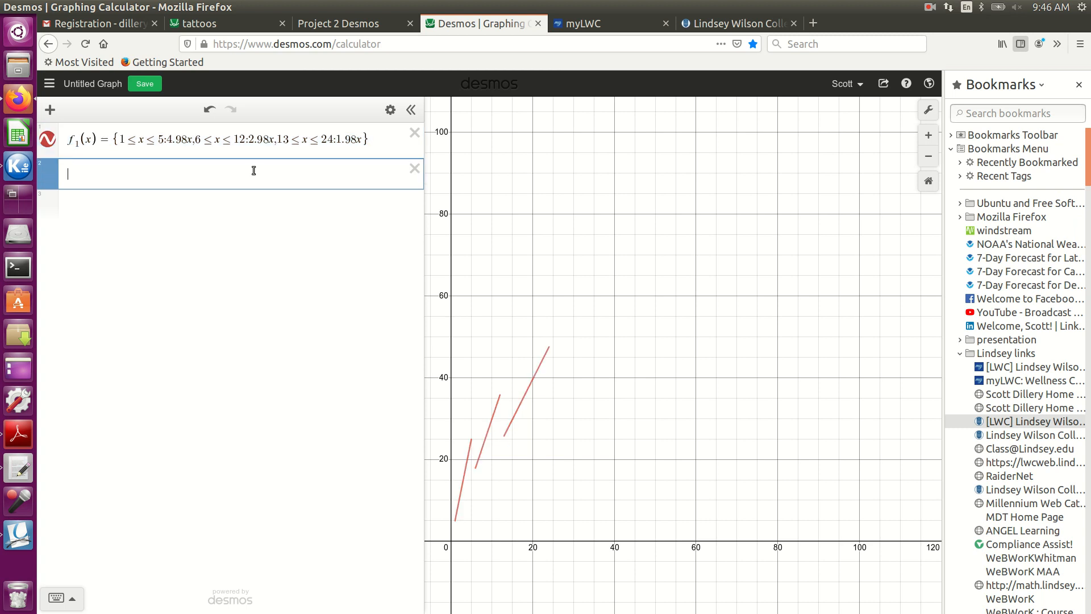
{"action": "key", "text": "ctrl+v"}
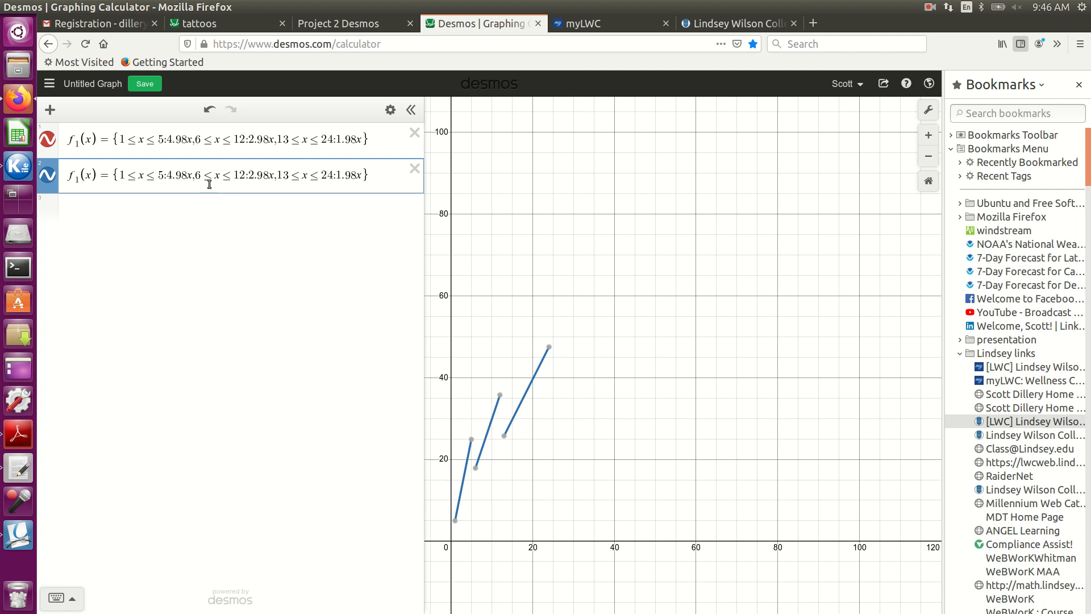
Step: Rename the copied function in the second line to f_2(x)
{"action": "left_click", "coordinate": [77, 181]}
{"action": "key", "text": "BackSpace"}
{"action": "type", "text": "2"}
Step: Set the interval of the first piece of f_2(x) to 25 ≤ x ≤ 49
{"action": "left_click", "coordinate": [127, 175]}
{"action": "key", "text": "BackSpace"}
{"action": "type", "text": "25"}
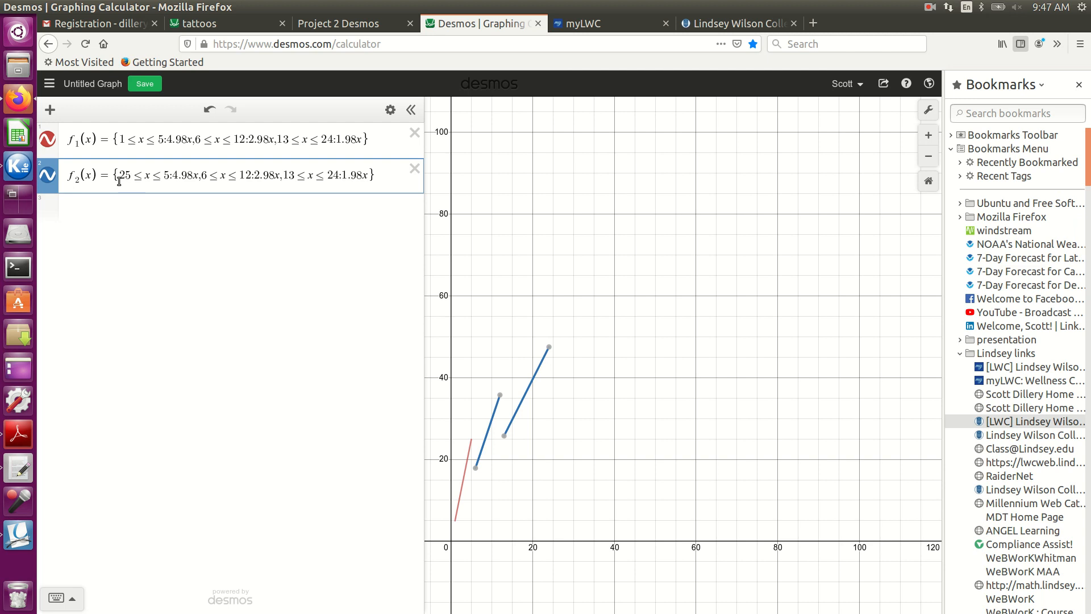
{"action": "left_click", "coordinate": [168, 175]}
{"action": "key", "text": "BackSpace"}
{"action": "type", "text": "49"}
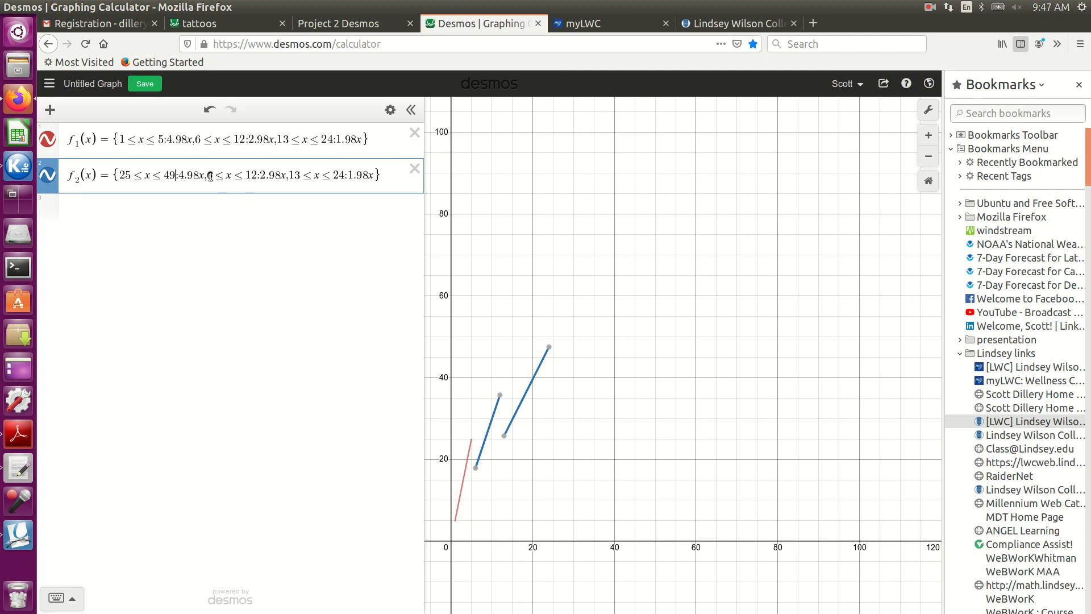
Step: Set the second interval of f_2(x) to 50 ≤ x ≤ 99 and the third to 100 ≤ x ≤ 199
{"action": "double_click", "coordinate": [209, 176]}
{"action": "type", "text": "50"}
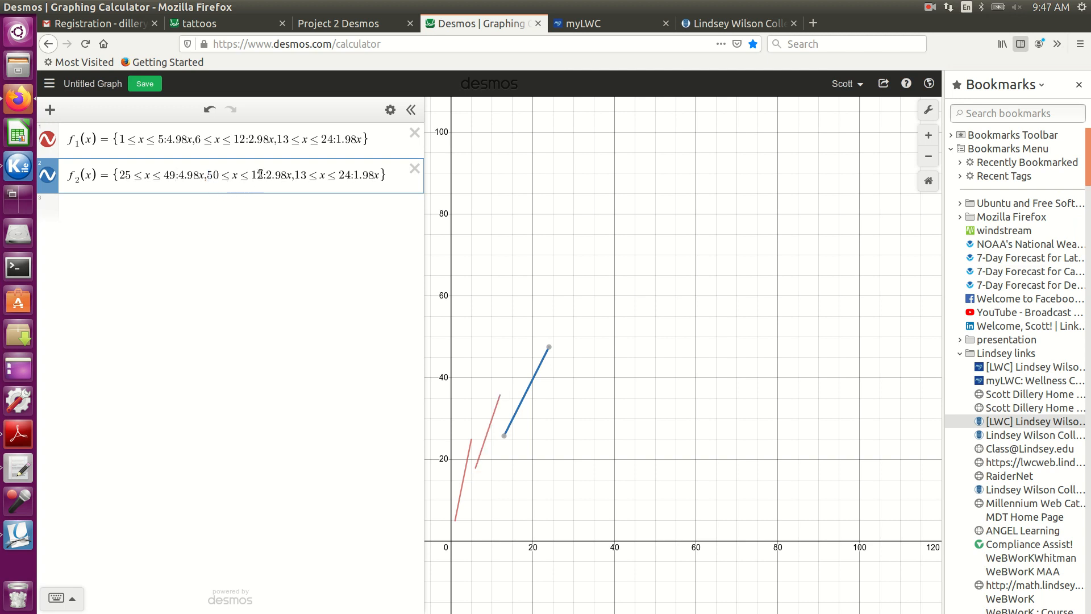
{"action": "double_click", "coordinate": [255, 175]}
{"action": "type", "text": "99"}
{"action": "double_click", "coordinate": [297, 175]}
{"action": "type", "text": "100"}
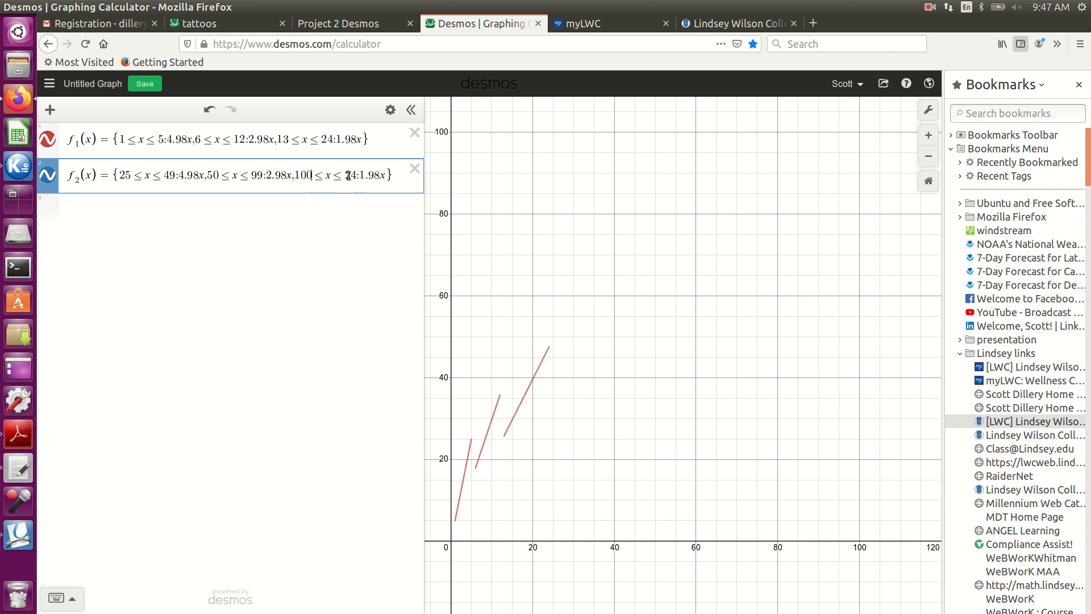
{"action": "double_click", "coordinate": [355, 175]}
{"action": "type", "text": "199"}
Step: Change the formulas of the three f_2(x) pieces to 0.95x, 0.612x and 0.4x, in that order
{"action": "mouse_move", "coordinate": [199, 175]}
{"action": "left_mouse_down"}
{"action": "mouse_move", "coordinate": [177, 176]}
{"action": "mouse_move", "coordinate": [217, 176]}
{"action": "mouse_move", "coordinate": [193, 172]}
{"action": "left_mouse_up"}
{"action": "left_click", "coordinate": [182, 175]}
{"action": "type", "text": "0.95"}
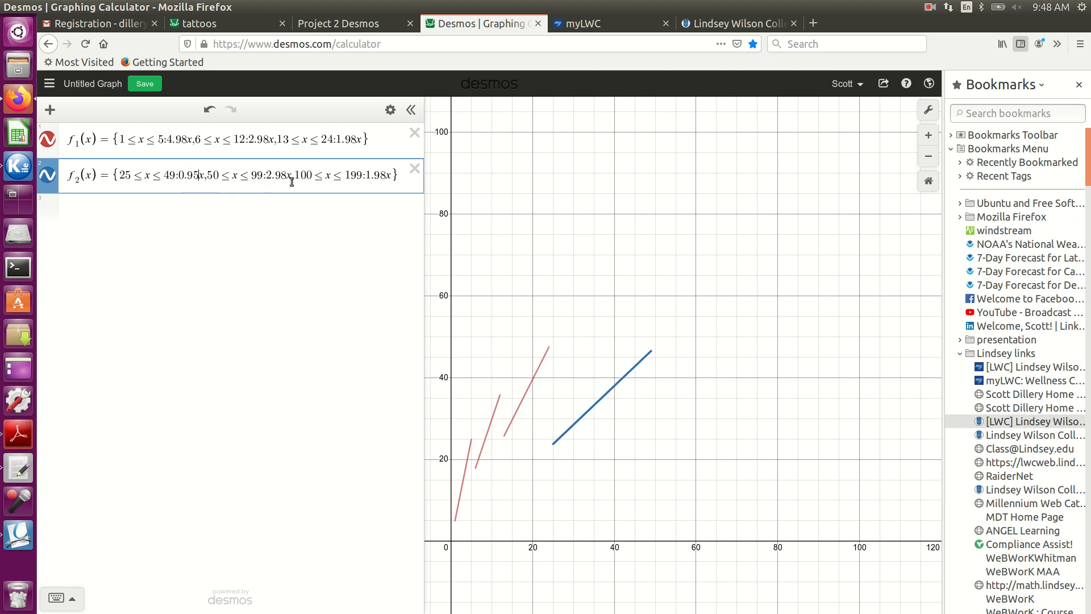
{"action": "left_click_drag", "start_coordinate": [287, 175], "coordinate": [270, 175]}
{"action": "type", "text": "0.612"}
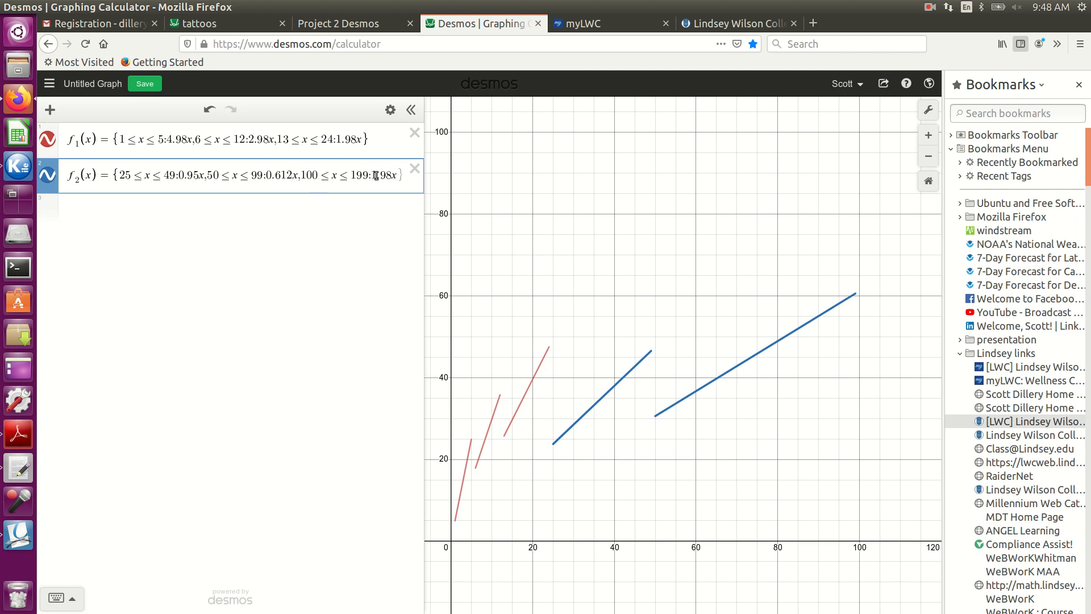
{"action": "left_click_drag", "start_coordinate": [371, 176], "coordinate": [393, 177]}
{"action": "type", "text": "0.4"}
Step: Set the upper limit of the graph's y-axis to 100
{"action": "scroll", "coordinate": [682, 433], "scroll_direction": "down", "scroll_amount": 4}
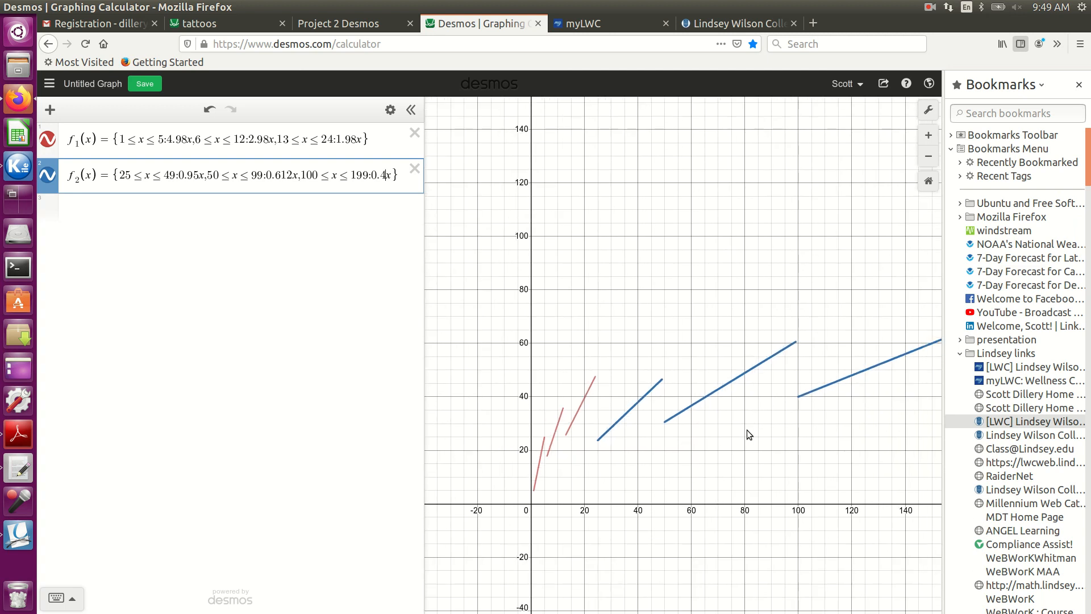
{"action": "scroll", "coordinate": [711, 431], "scroll_direction": "down", "scroll_amount": 3}
{"action": "scroll", "coordinate": [686, 479], "scroll_direction": "down", "scroll_amount": 2}
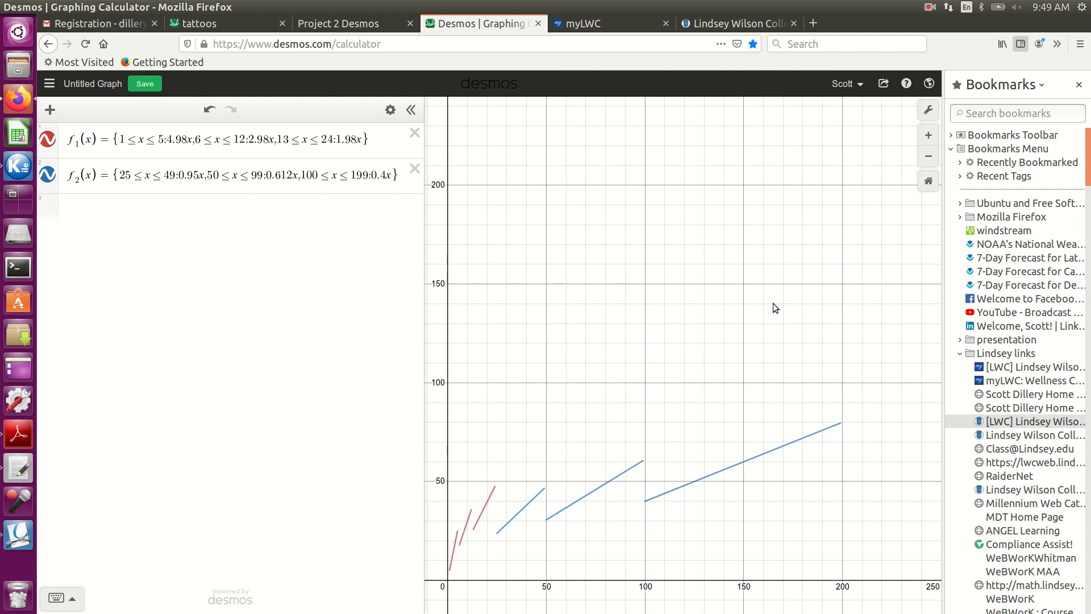
{"action": "left_click", "coordinate": [929, 110]}
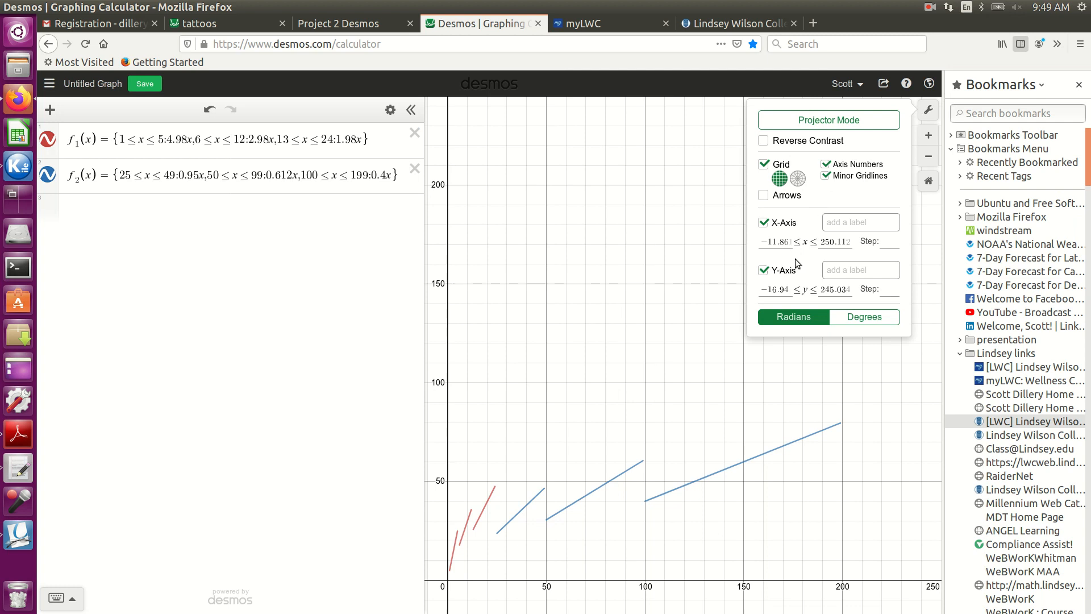
{"action": "left_click", "coordinate": [823, 292]}
{"action": "double_click", "coordinate": [838, 289]}
{"action": "type", "text": "100"}
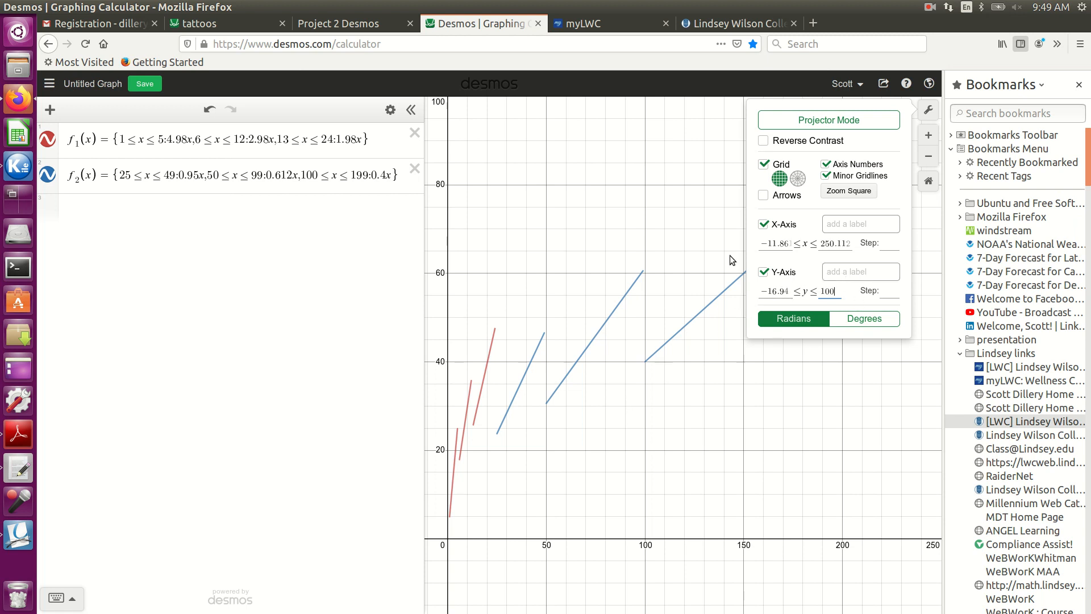
{"action": "left_click", "coordinate": [693, 215]}
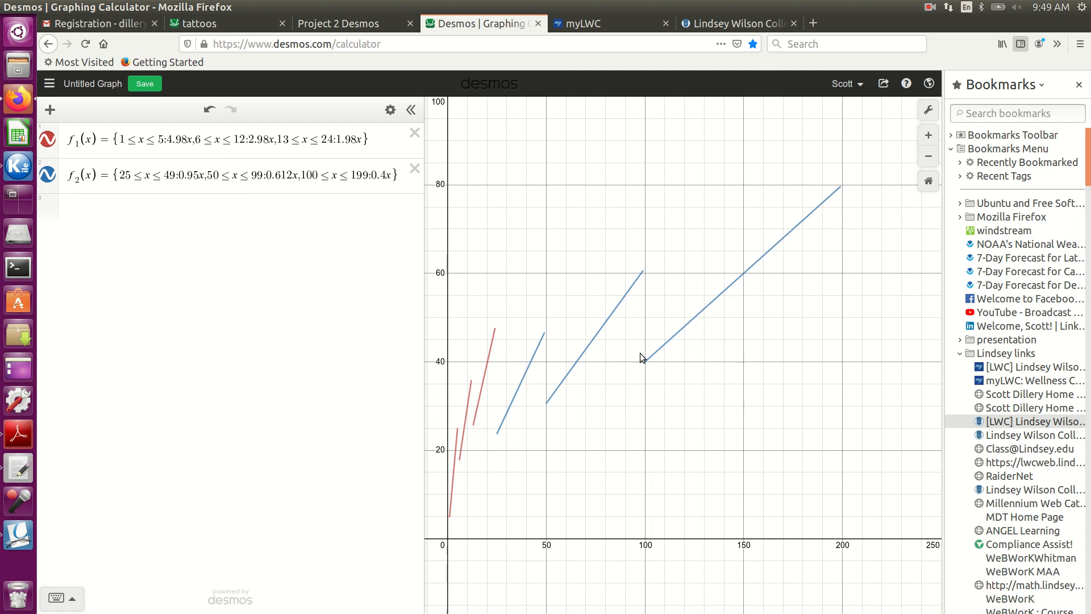
Step: Evaluate f_1(4) in a new third expression line
{"action": "scroll", "coordinate": [643, 321], "scroll_direction": "down", "scroll_amount": 3}
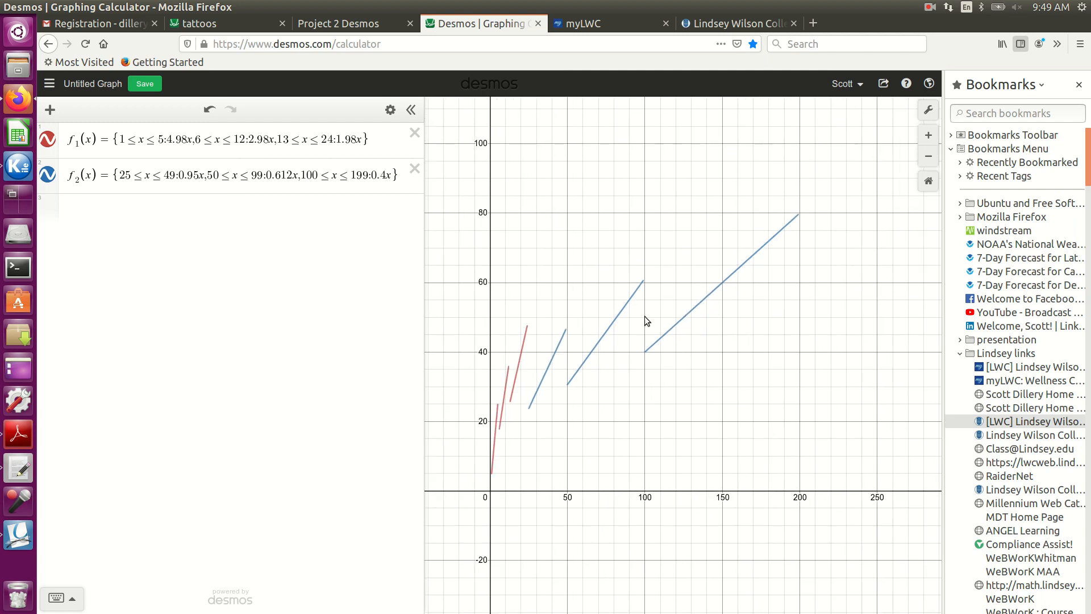
{"action": "scroll", "coordinate": [644, 321], "scroll_direction": "up", "scroll_amount": 2}
{"action": "left_click_drag", "start_coordinate": [650, 295], "coordinate": [644, 365]}
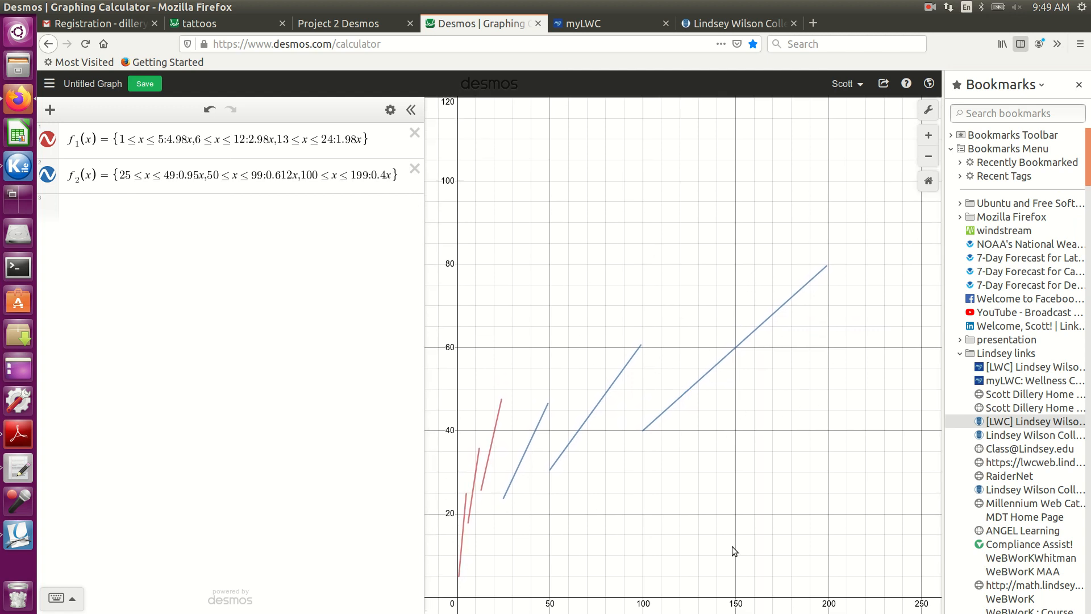
{"action": "scroll", "coordinate": [620, 310], "scroll_direction": "down", "scroll_amount": 2}
{"action": "scroll", "coordinate": [620, 309], "scroll_direction": "up", "scroll_amount": 2}
{"action": "left_click", "coordinate": [143, 211]}
{"action": "type", "text": "f_1(4)"}
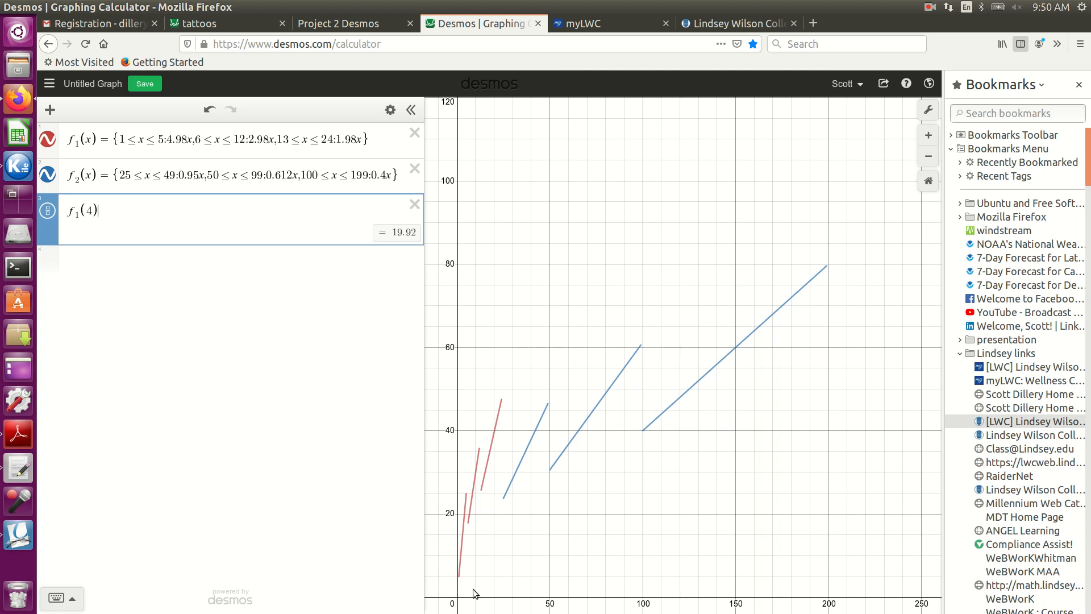
Step: Inspect the first segment of f_1 up close and trace its point at x = 4
{"action": "scroll", "coordinate": [505, 555], "scroll_direction": "up", "scroll_amount": 5}
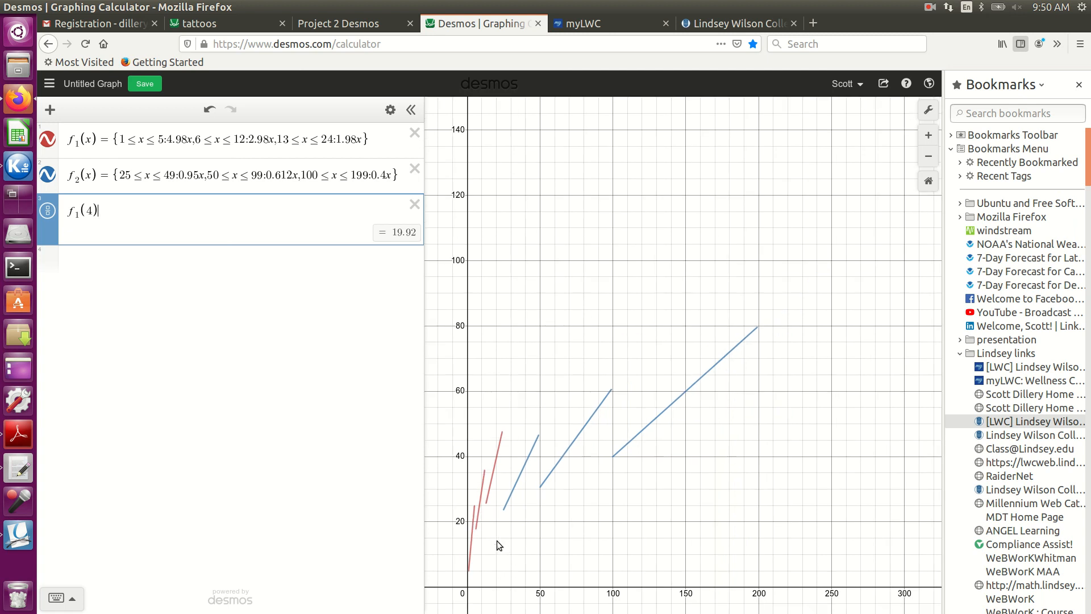
{"action": "scroll", "coordinate": [574, 455], "scroll_direction": "up", "scroll_amount": 5}
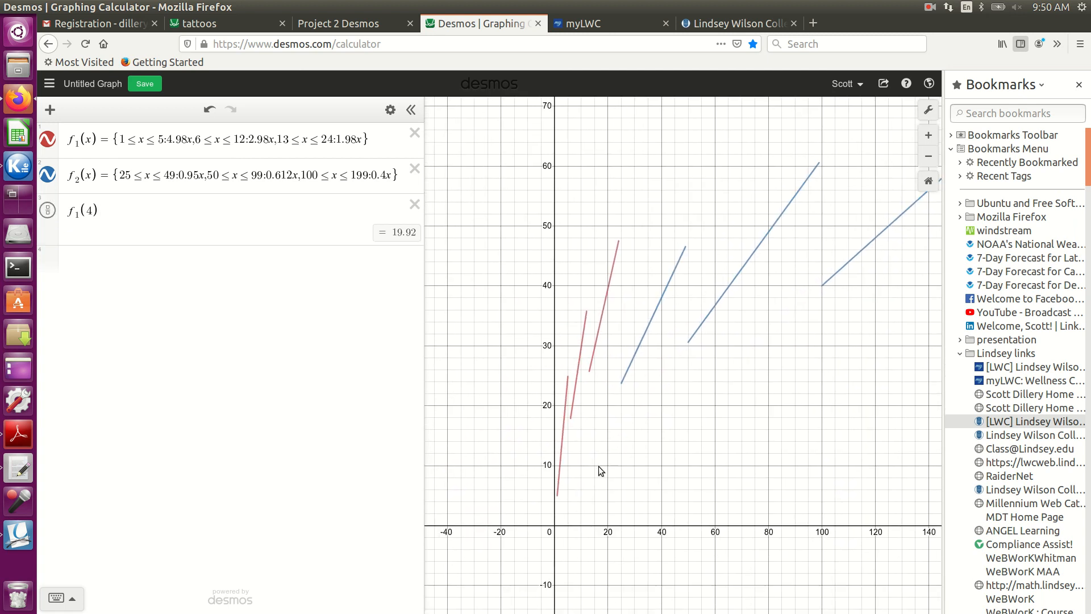
{"action": "scroll", "coordinate": [568, 439], "scroll_direction": "up", "scroll_amount": 2}
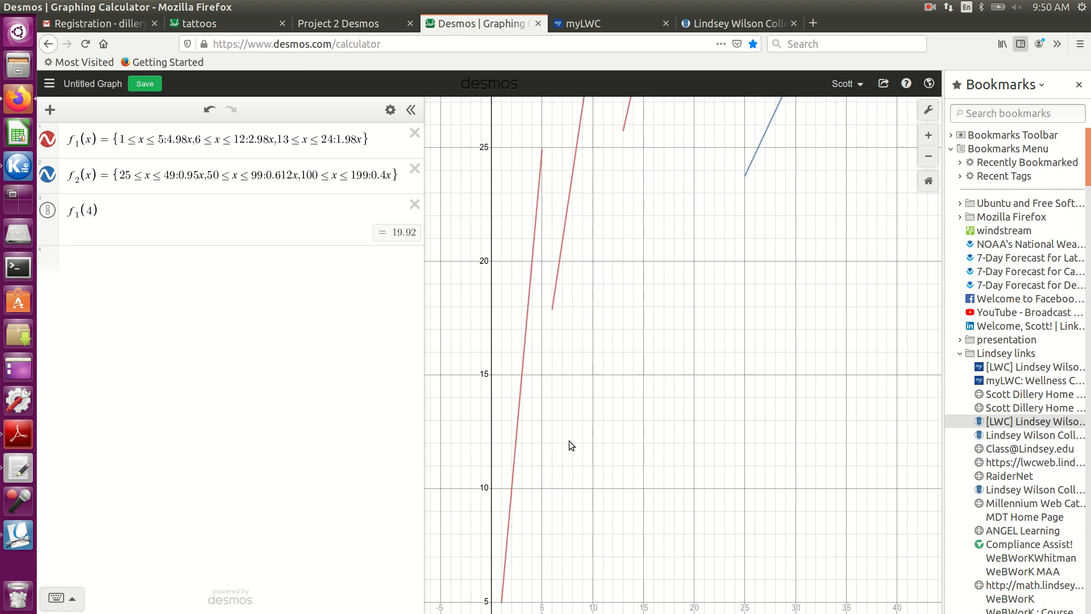
{"action": "left_click_drag", "start_coordinate": [574, 492], "coordinate": [594, 458]}
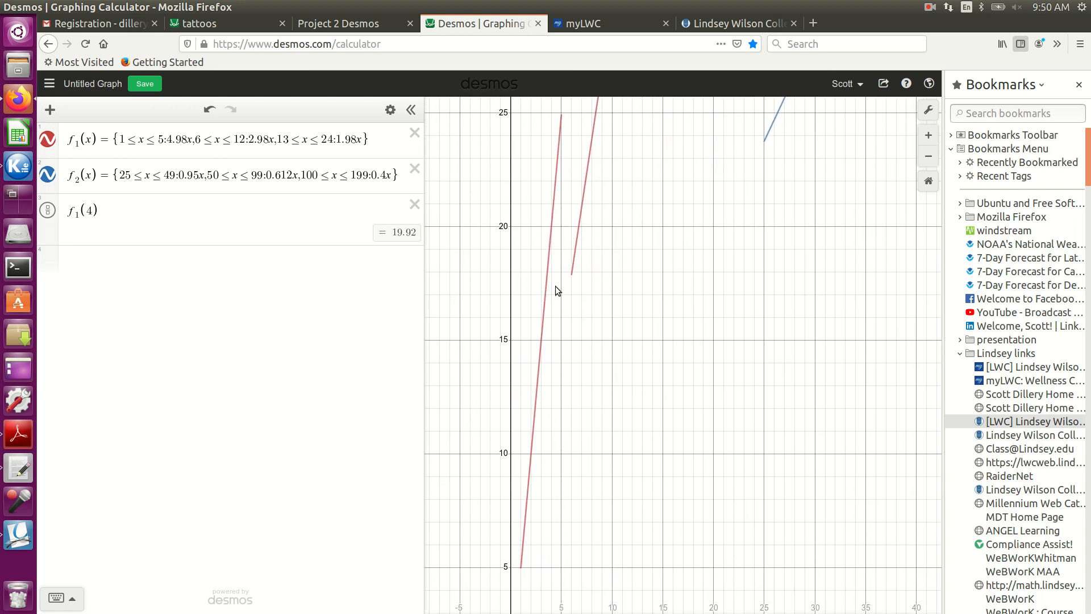
{"action": "left_click", "coordinate": [551, 240]}
{"action": "mouse_move", "coordinate": [551, 232]}
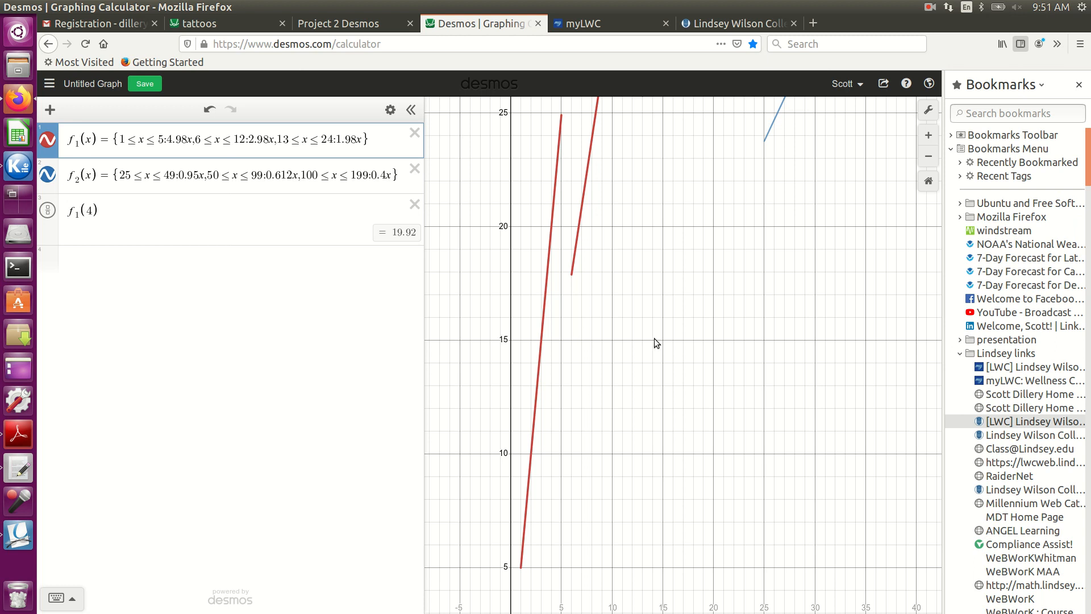
Step: Reframe the graph to fit all six segments of f_1 and f_2
{"action": "scroll", "coordinate": [654, 339], "scroll_direction": "down", "scroll_amount": 4}
{"action": "scroll", "coordinate": [652, 361], "scroll_direction": "down", "scroll_amount": 2}
{"action": "left_click_drag", "start_coordinate": [820, 356], "coordinate": [701, 445]}
{"action": "scroll", "coordinate": [701, 441], "scroll_direction": "down", "scroll_amount": 3}
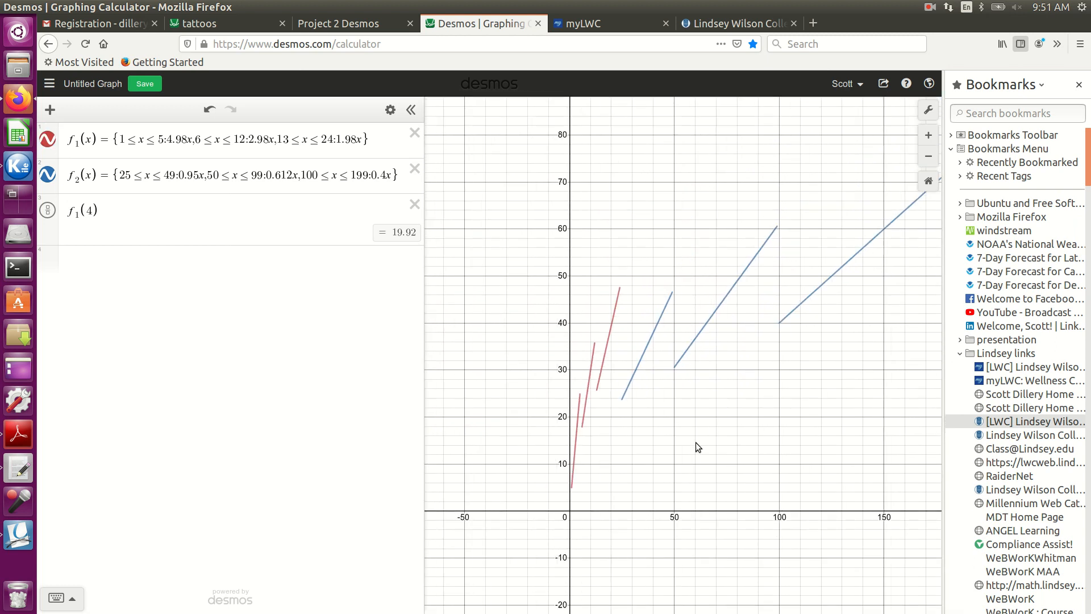
{"action": "scroll", "coordinate": [697, 442], "scroll_direction": "down", "scroll_amount": 2}
{"action": "scroll", "coordinate": [691, 470], "scroll_direction": "down", "scroll_amount": 2}
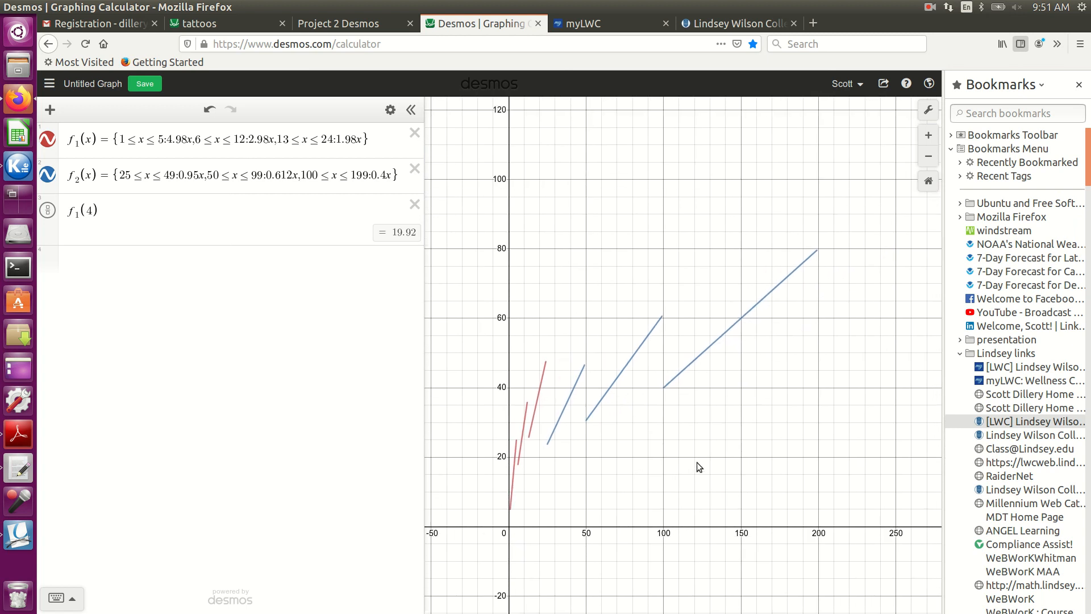
{"action": "scroll", "coordinate": [697, 464], "scroll_direction": "up", "scroll_amount": 1}
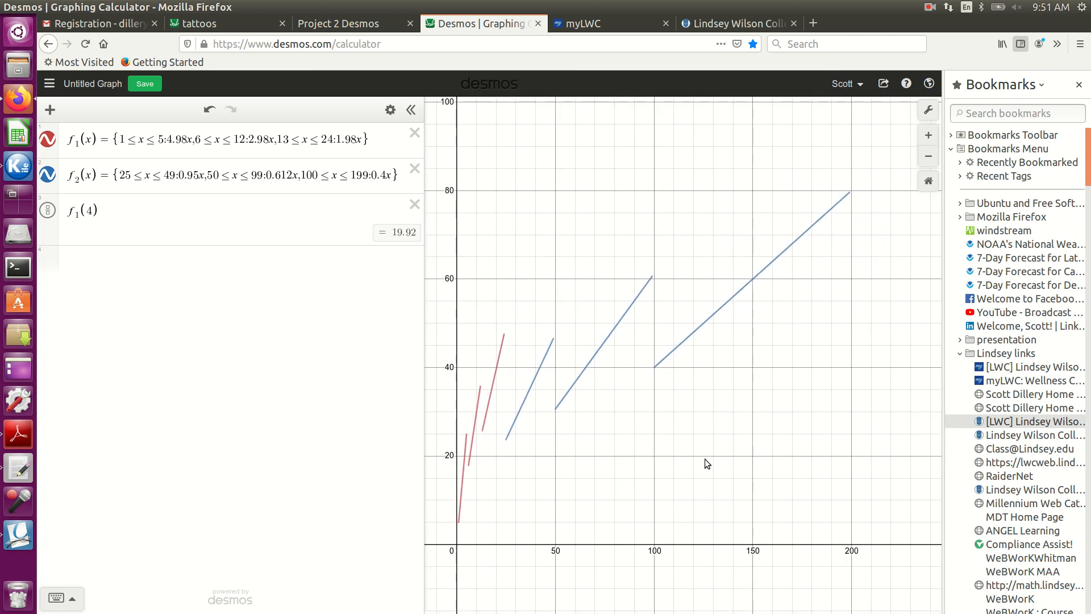
Step: Evaluate f_1(52) in a new fourth expression line and highlight the f_1(x) formula for comparison
{"action": "left_click", "coordinate": [94, 269]}
{"action": "type", "text": "f"}
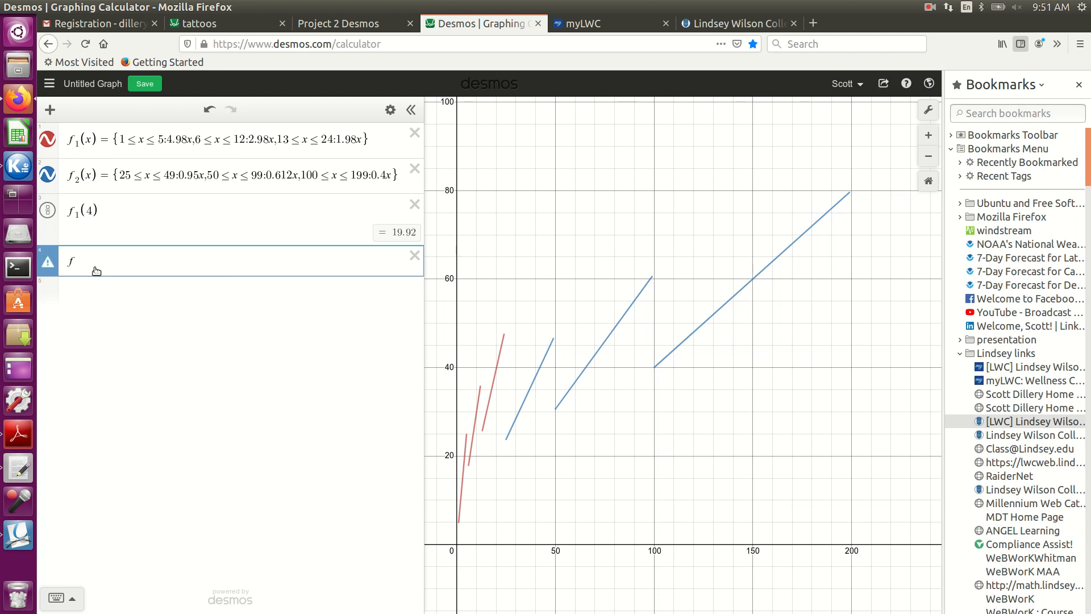
{"action": "type", "text": "1("}
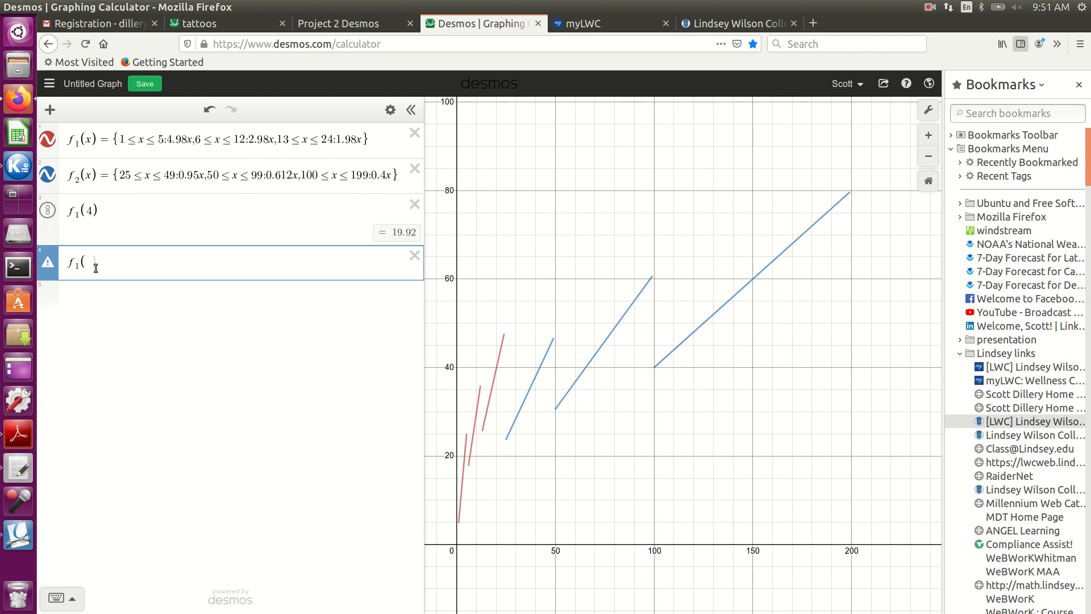
{"action": "type", "text": "52("}
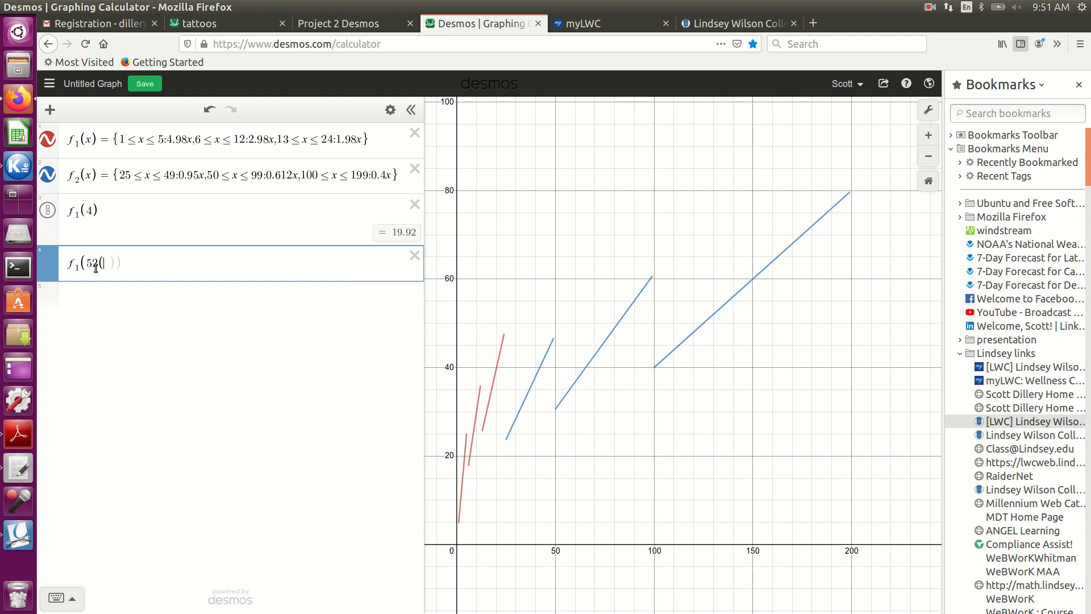
{"action": "key", "text": "BackSpace"}
{"action": "type", "text": ")"}
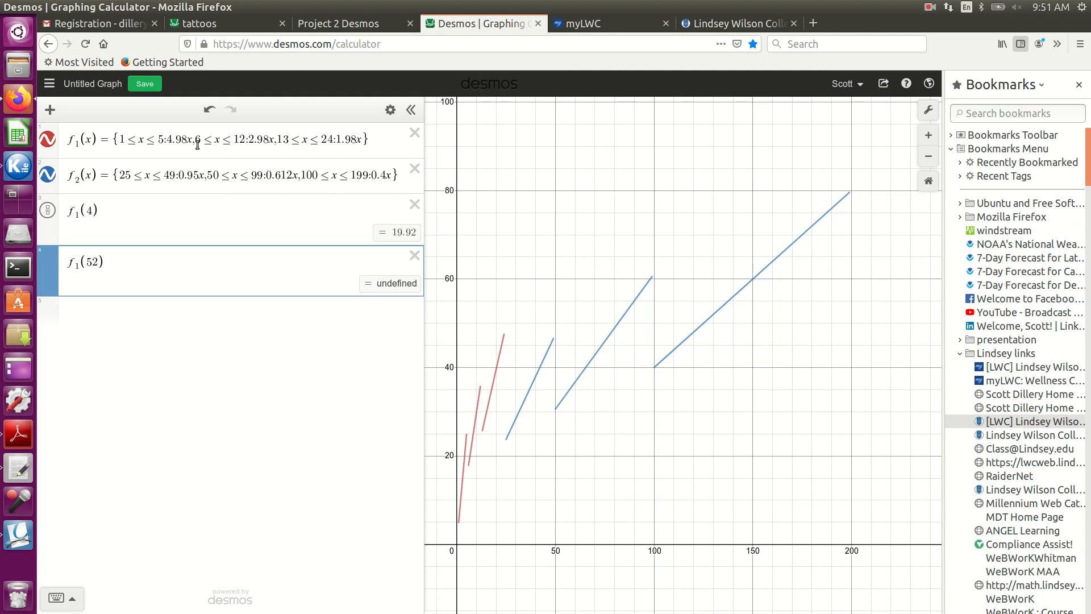
{"action": "left_click_drag", "start_coordinate": [72, 139], "coordinate": [310, 147]}
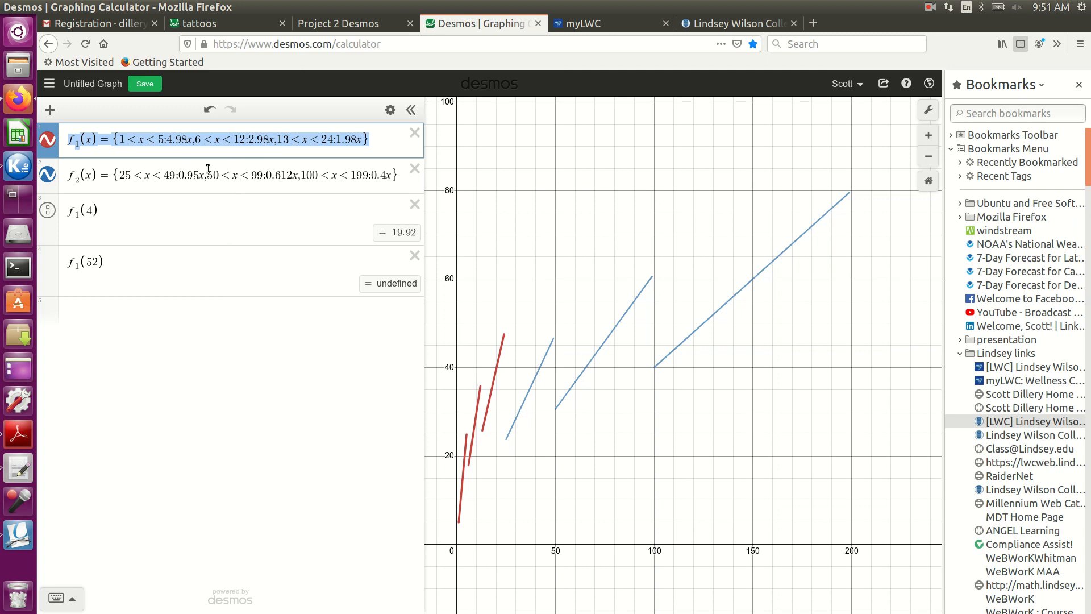
Step: Start a piecewise function p(x) in a new fifth expression line with the first piece 1 ≤ x ≤ 24: f_1(x)
{"action": "left_click", "coordinate": [193, 277]}
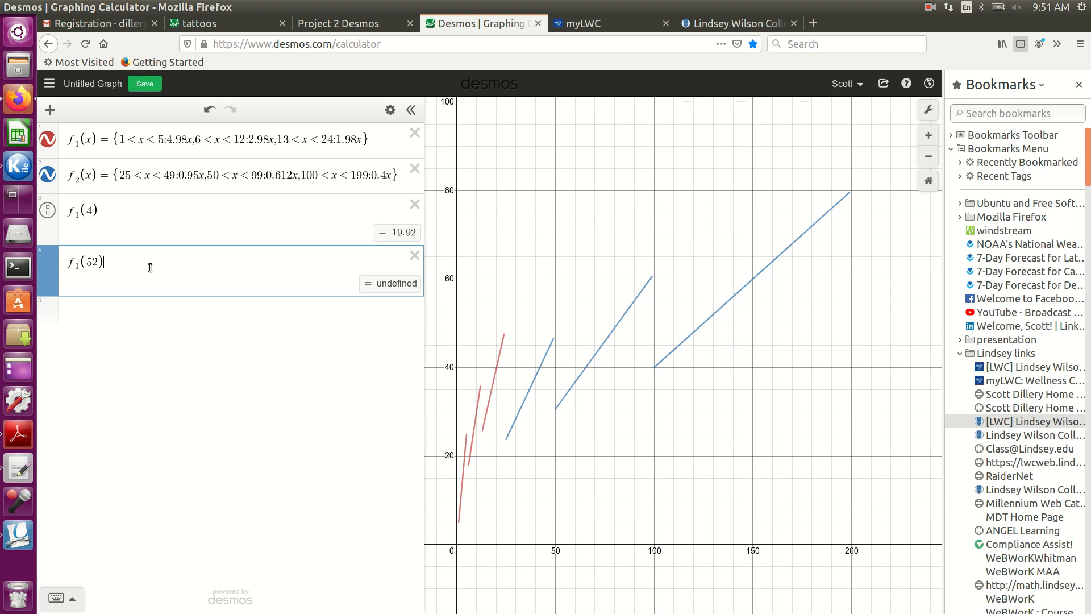
{"action": "left_click", "coordinate": [115, 319]}
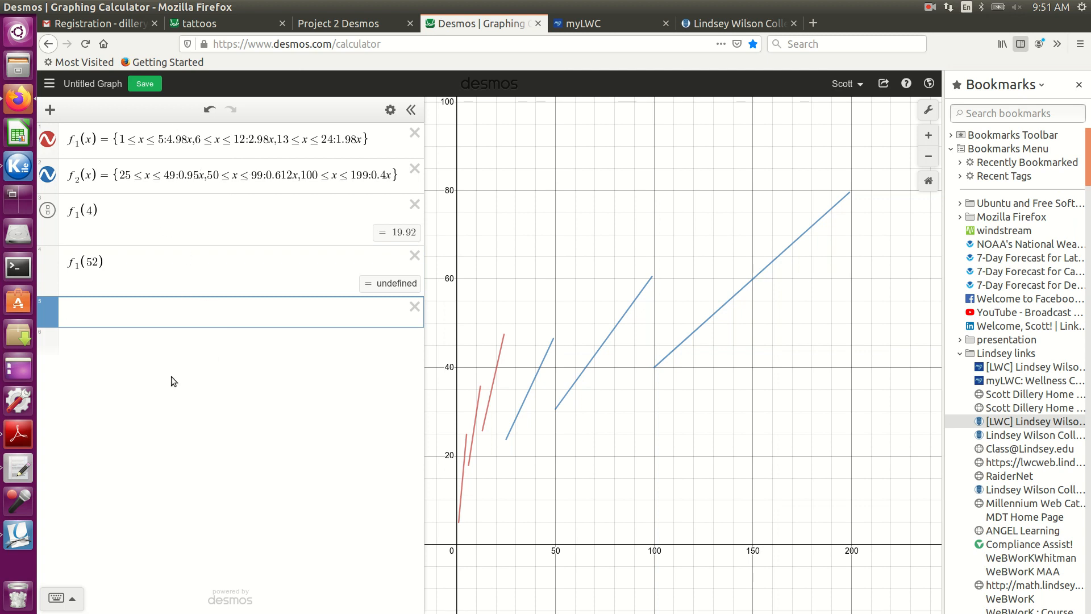
{"action": "type", "text": "p(x)"}
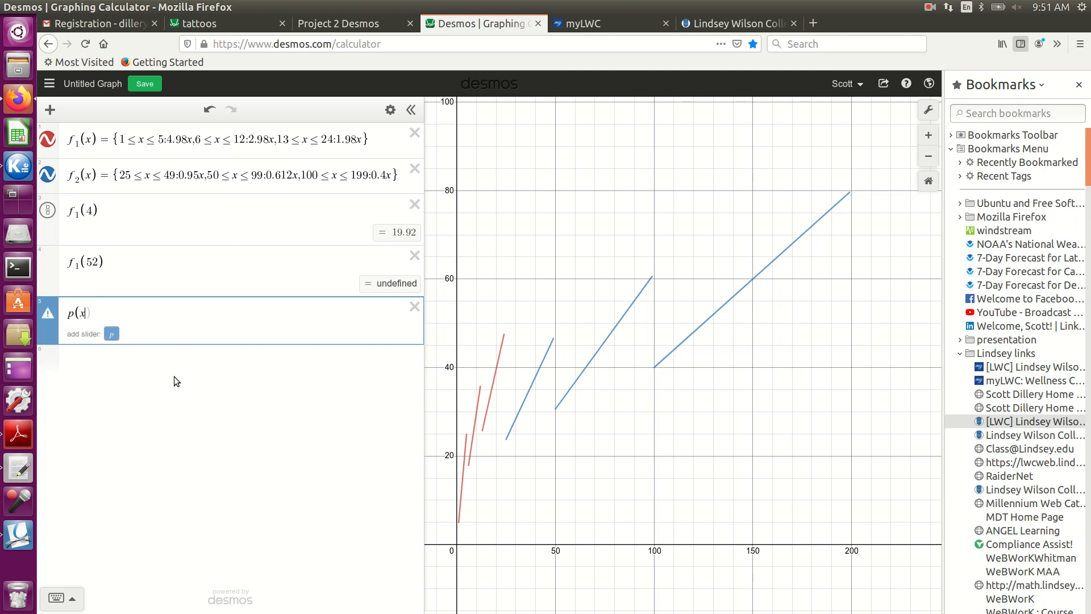
{"action": "type", "text": "="}
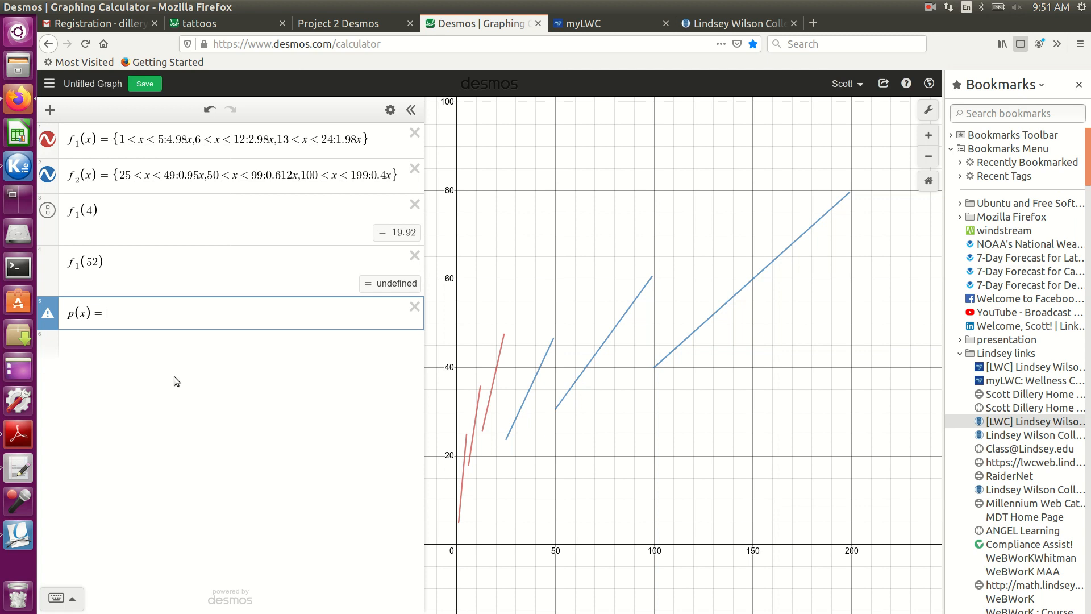
{"action": "type", "text": "{"}
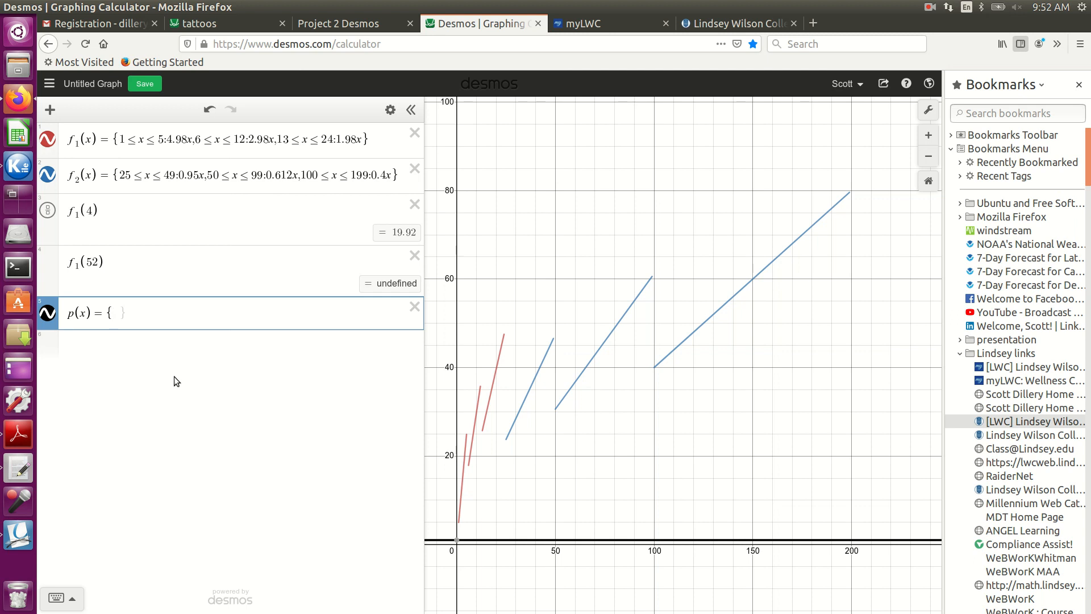
{"action": "type", "text": "1"}
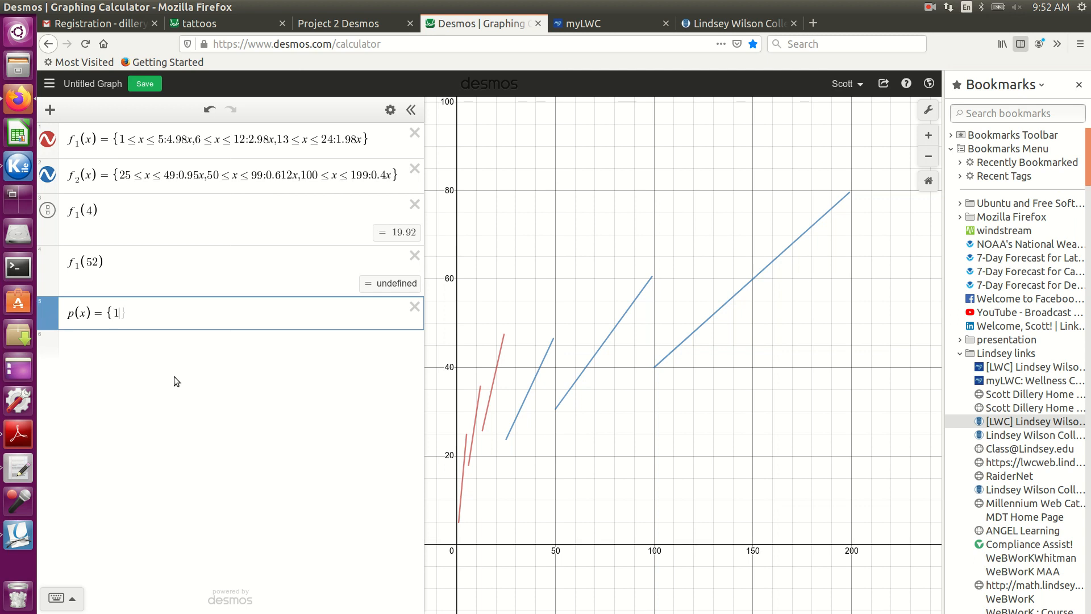
{"action": "type", "text": "<"}
{"action": "type", "text": "x"}
{"action": "type", "text": "<"}
{"action": "type", "text": "24"}
{"action": "type", "text": ":f"}
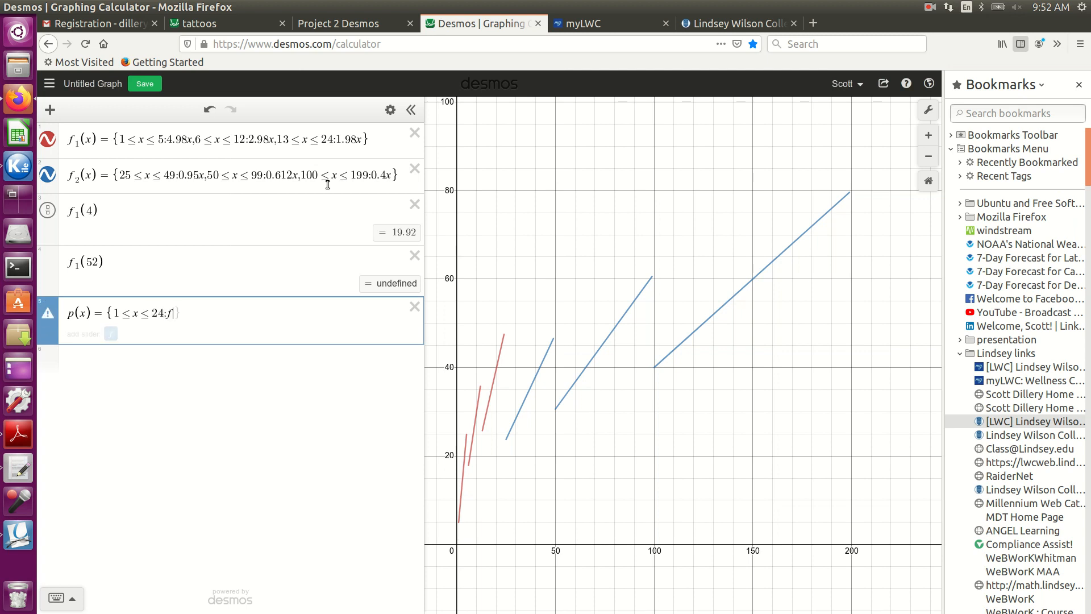
{"action": "type", "text": "1"}
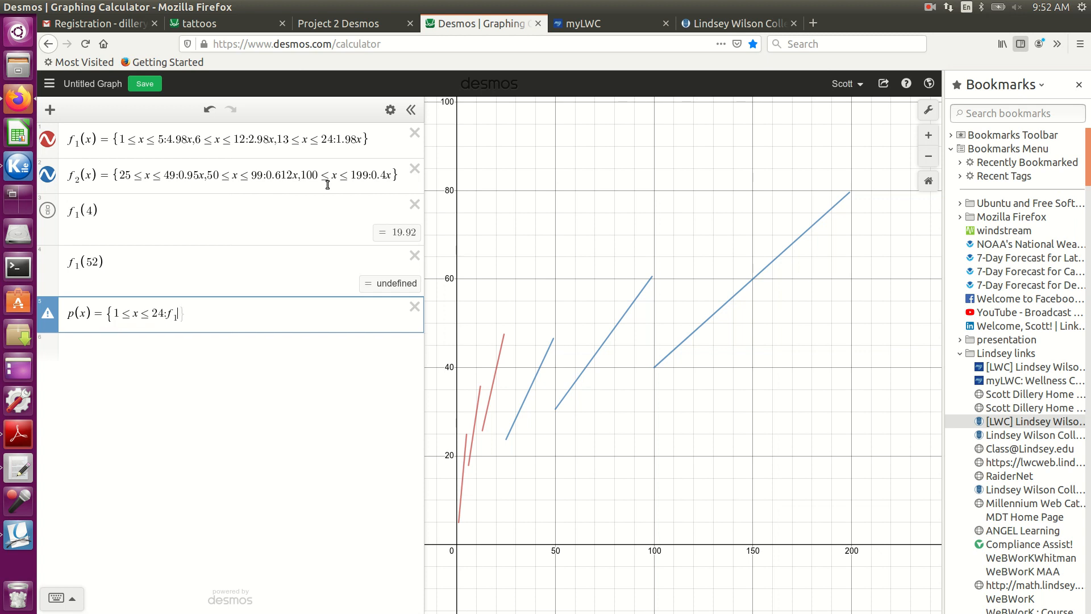
{"action": "type", "text": "(x)"}
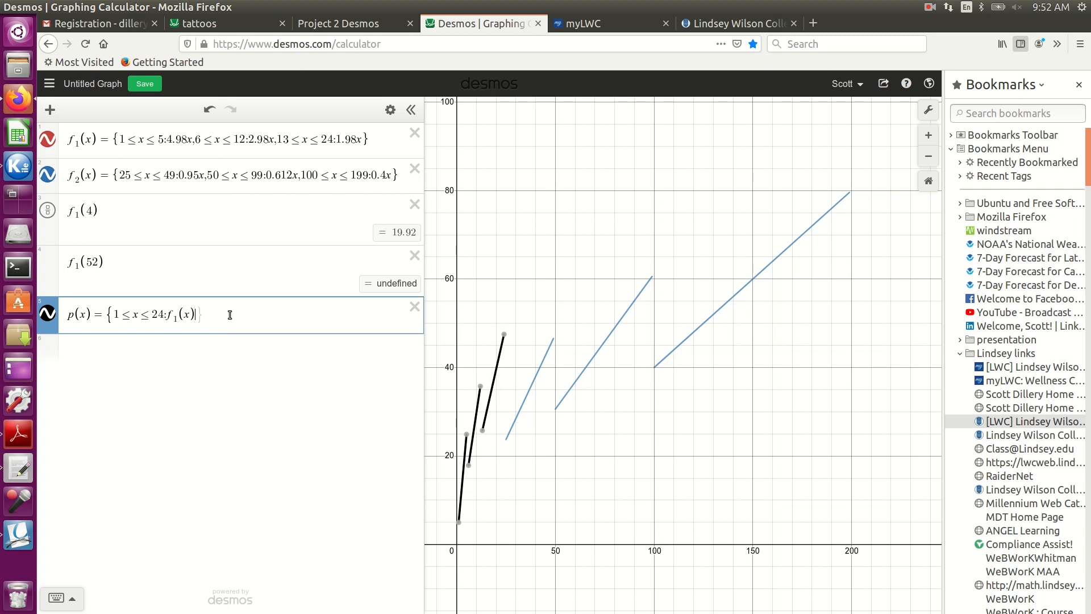
Step: Add the second piece 25 ≤ x ≤ 199: f_2(x) to p(x) and close the piecewise definition
{"action": "type", "text": ","}
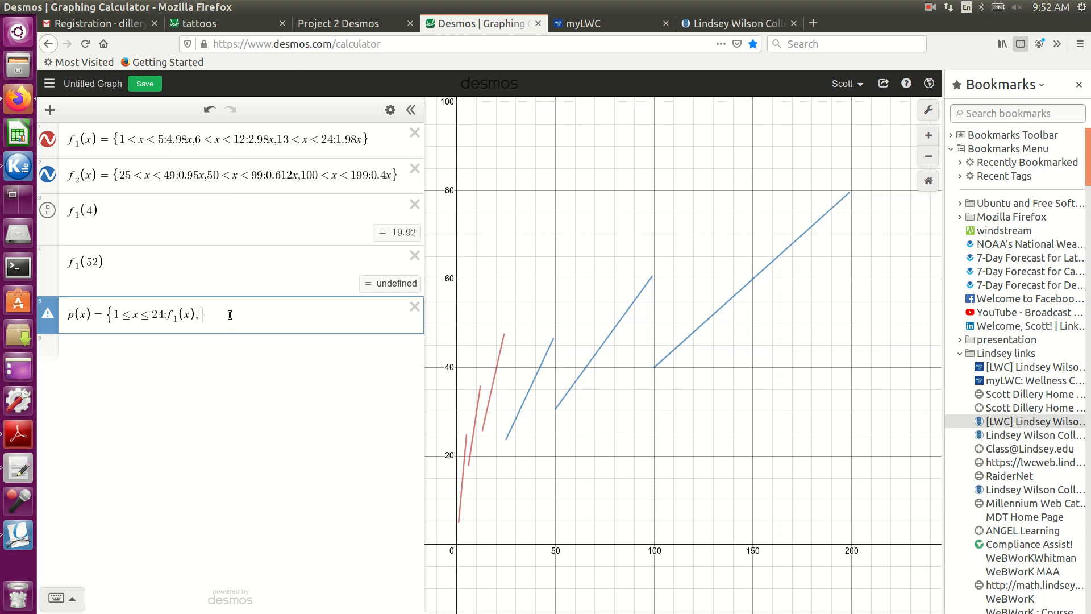
{"action": "type", "text": "25"}
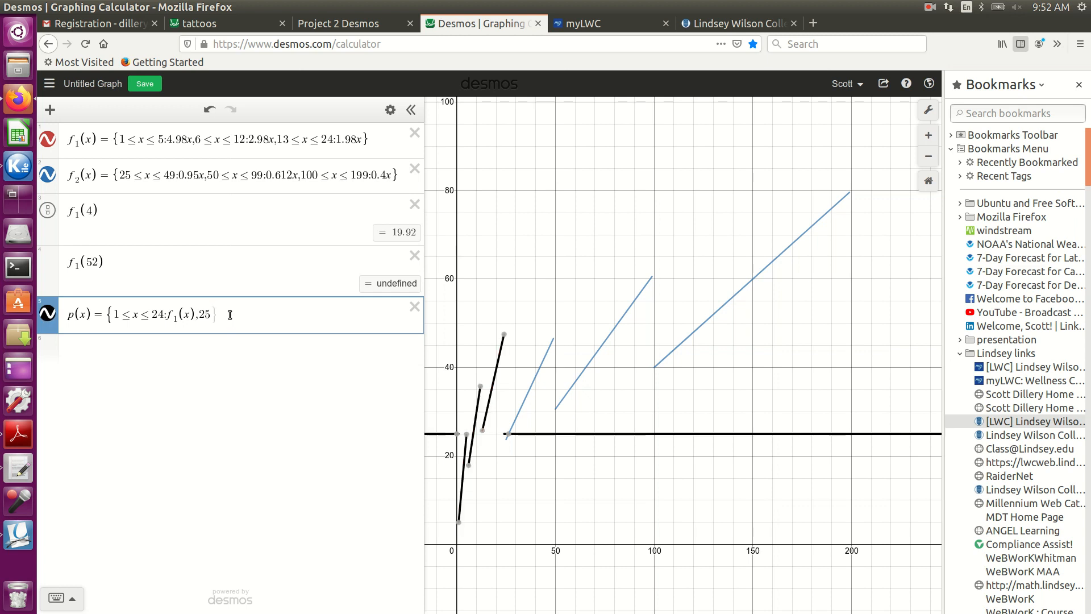
{"action": "type", "text": "<="}
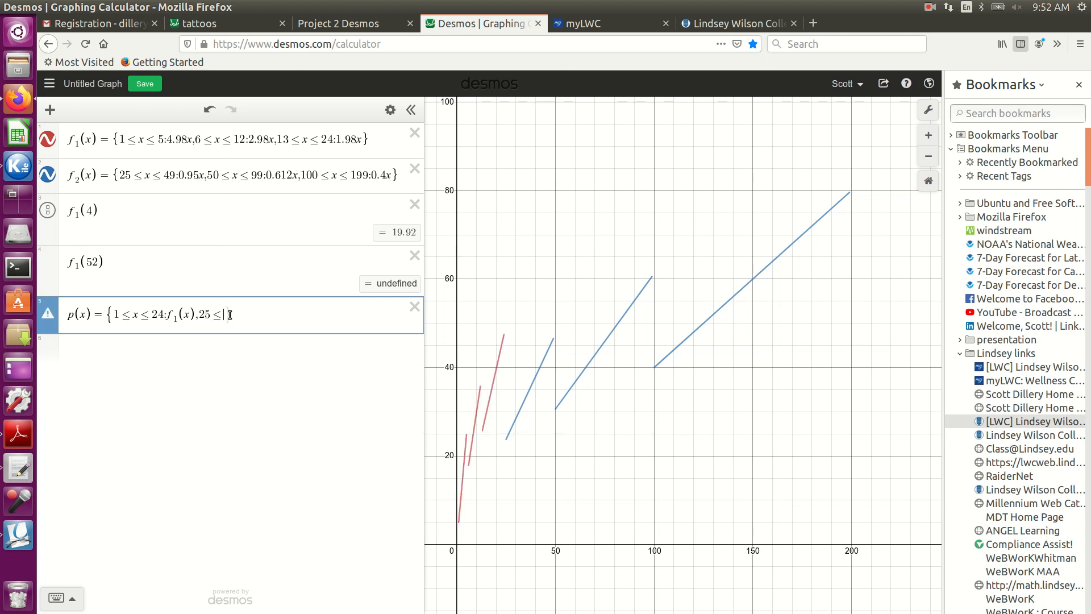
{"action": "type", "text": "x"}
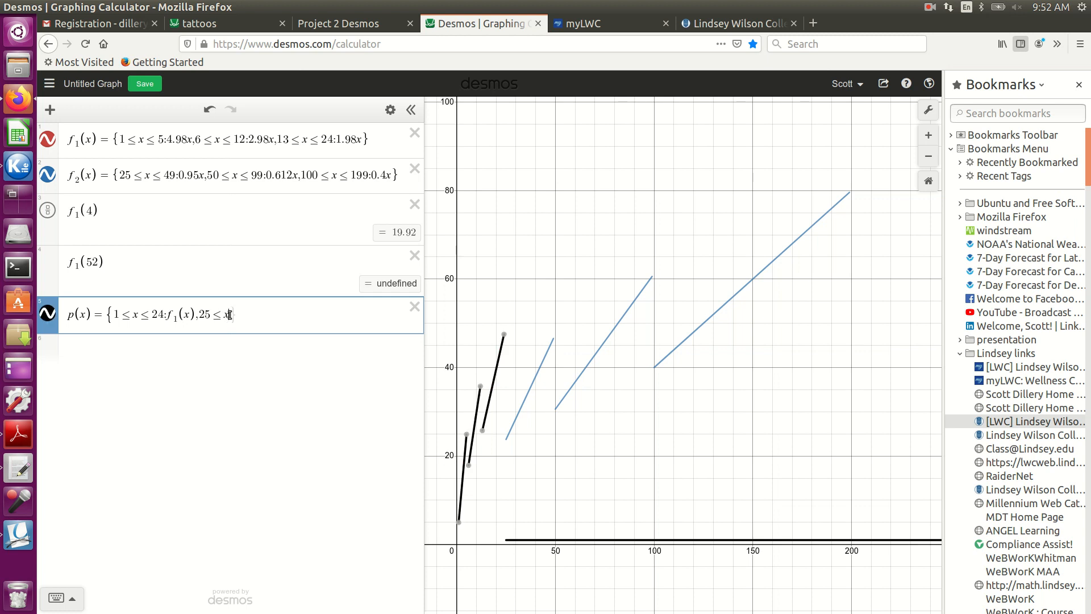
{"action": "type", "text": "<"}
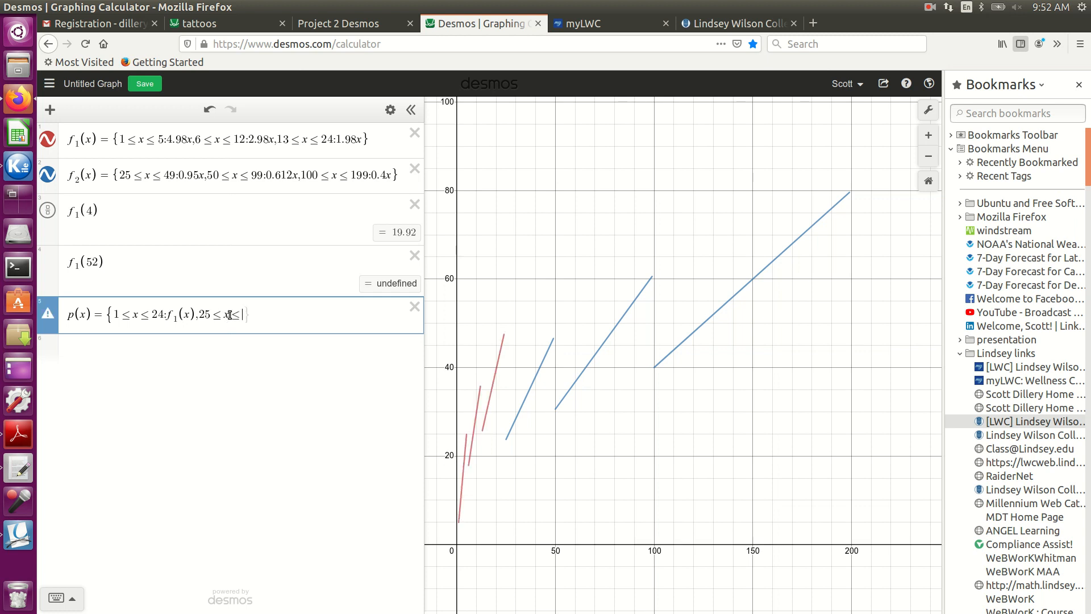
{"action": "type", "text": "199"}
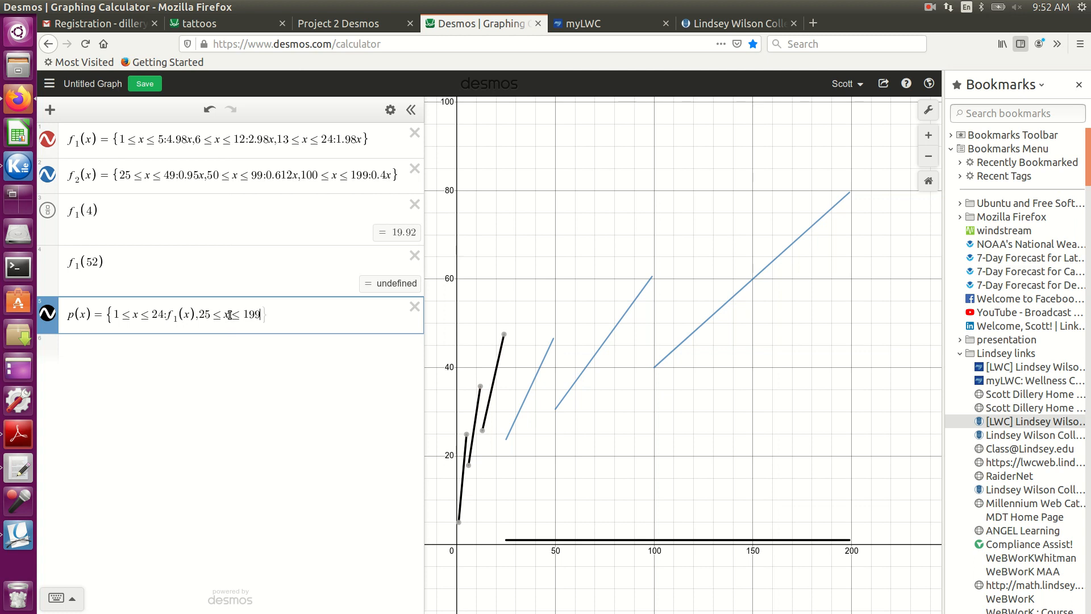
{"action": "type", "text": ":"}
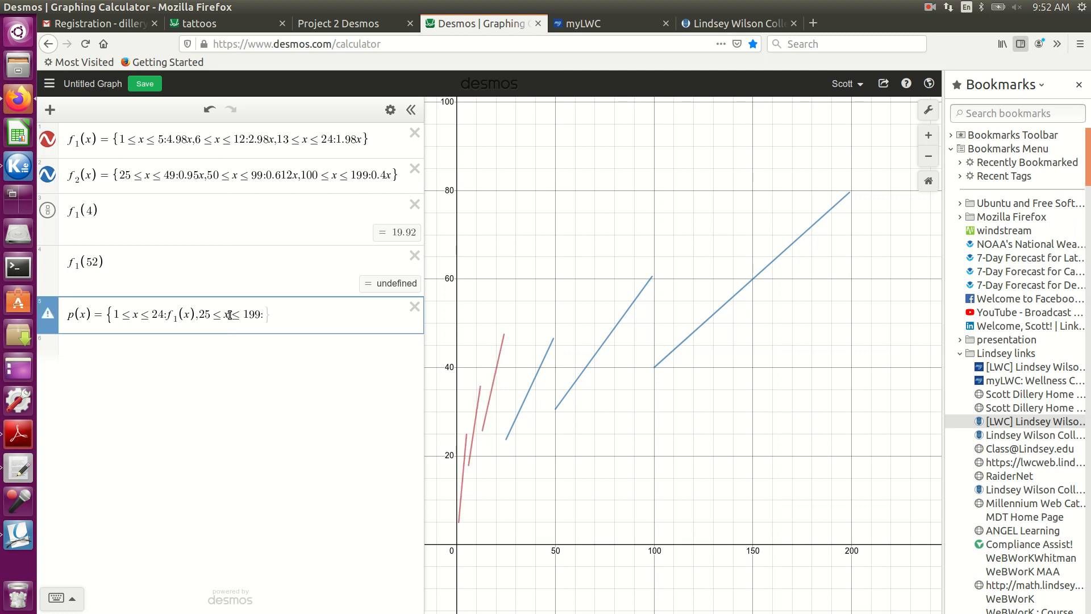
{"action": "type", "text": "f_2(x)"}
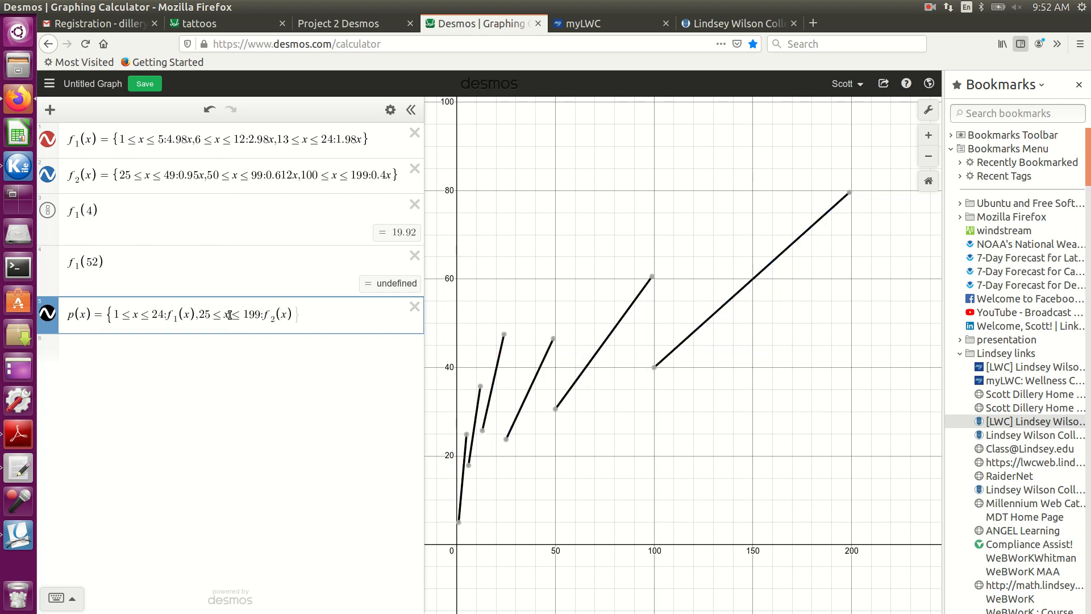
{"action": "type", "text": "}"}
Step: Evaluate p(4) and p(52) in two new expression lines below the p(x) definition
{"action": "left_click", "coordinate": [177, 354]}
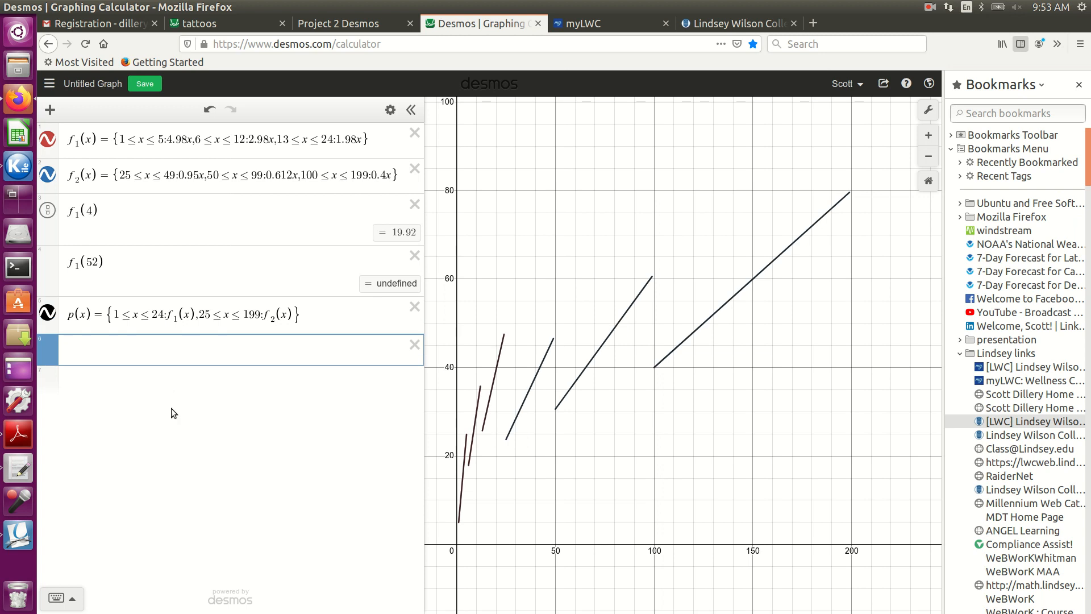
{"action": "type", "text": "p(4)"}
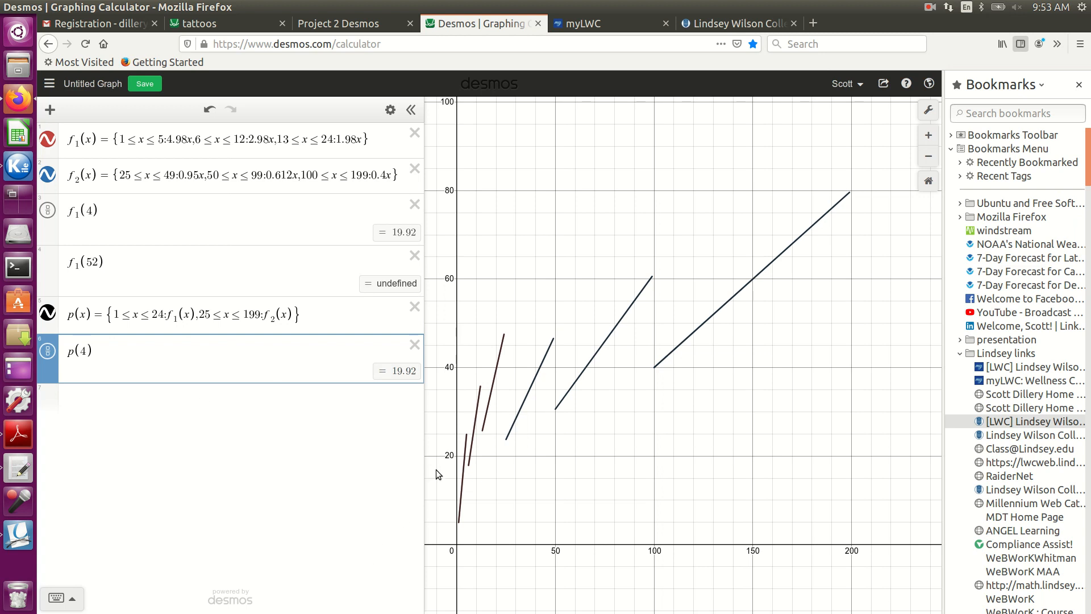
{"action": "left_click", "coordinate": [146, 405]}
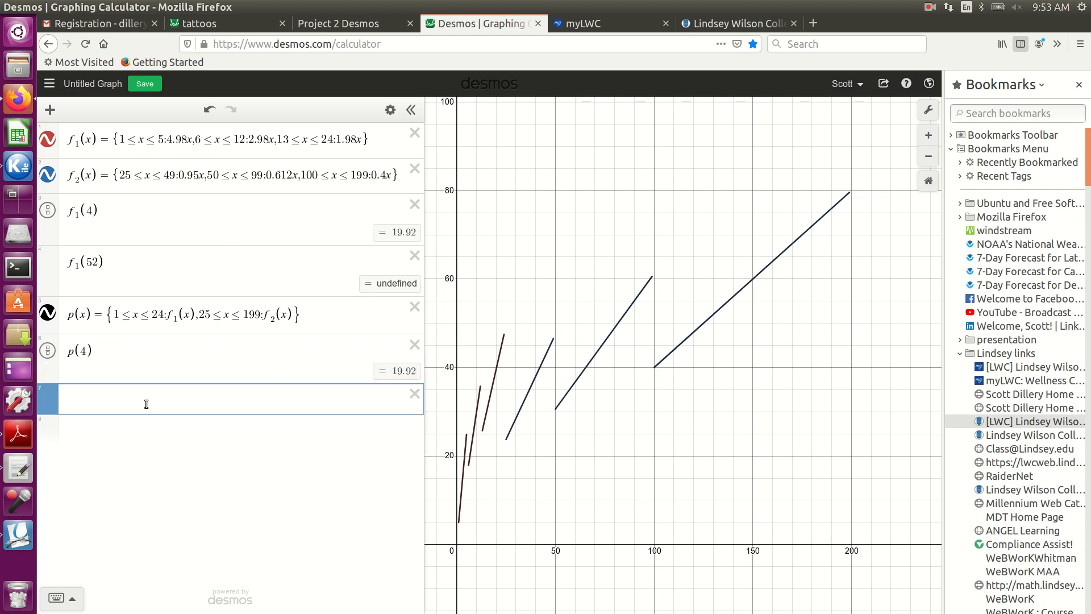
{"action": "type", "text": "p(5"}
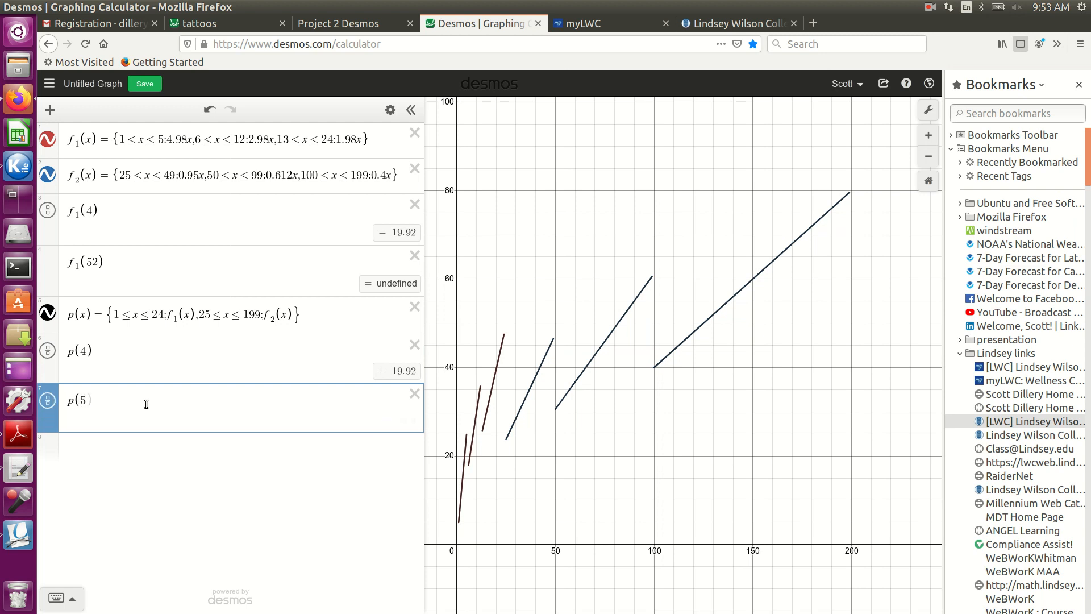
{"action": "type", "text": "2)"}
Step: Try a wider expression list, then narrow it well below its original width to enlarge the graph area
{"action": "left_click_drag", "start_coordinate": [426, 225], "coordinate": [706, 244]}
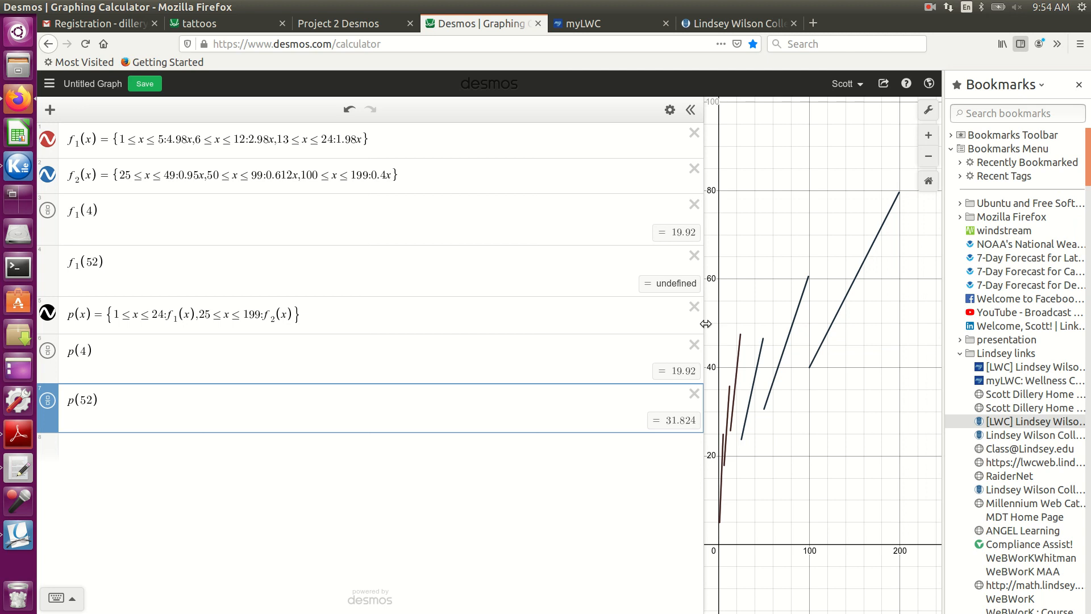
{"action": "left_click_drag", "start_coordinate": [704, 323], "coordinate": [265, 307]}
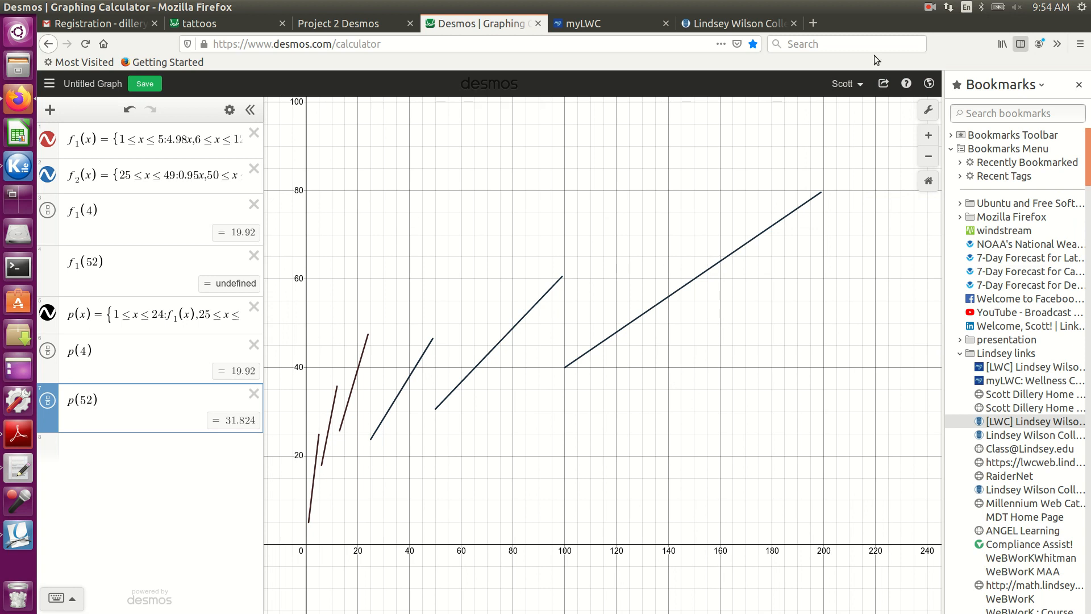
{"action": "left_click", "coordinate": [927, 8]}
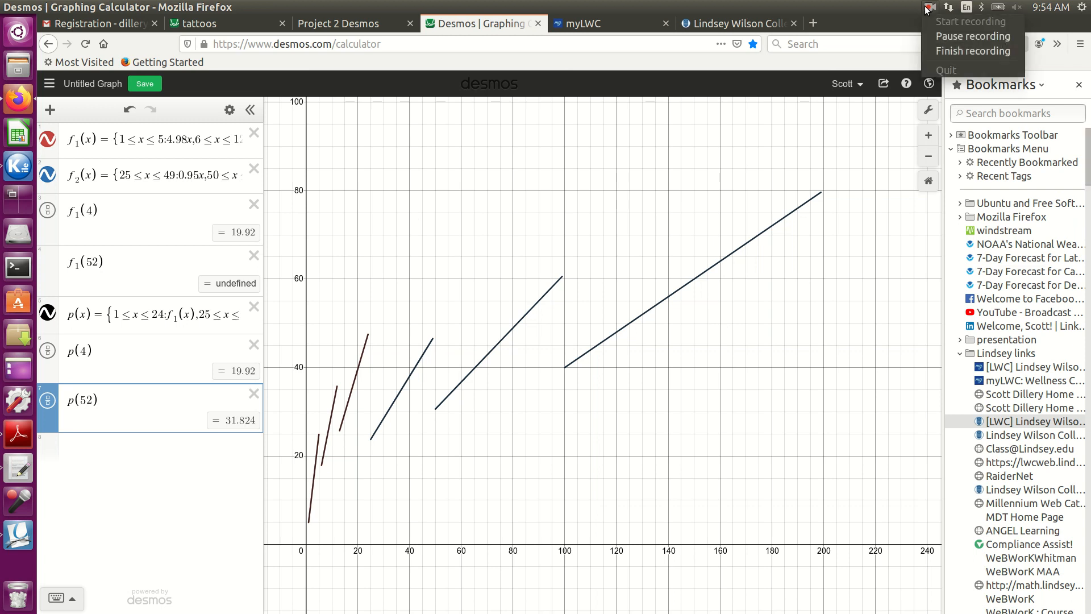